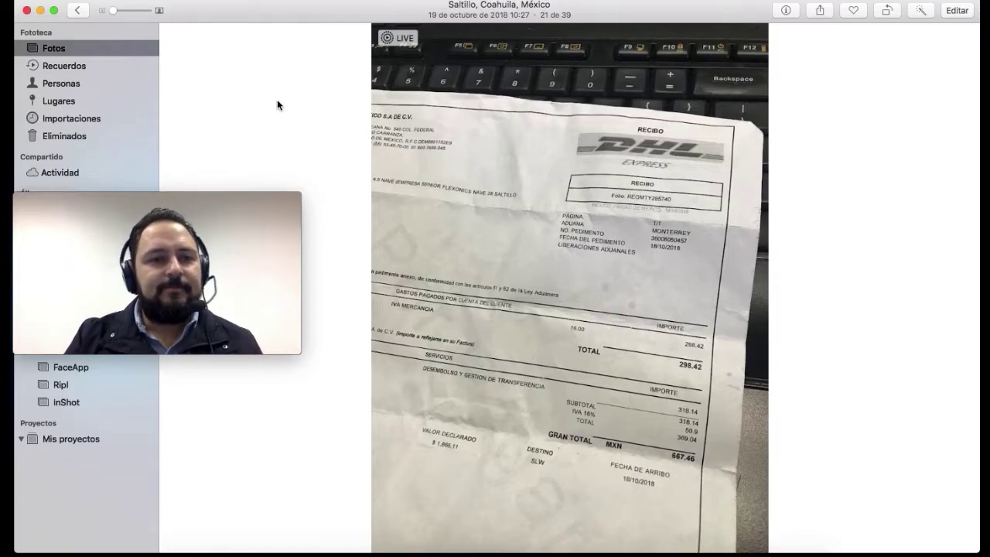
# - Browse the Ledger Nano S photos from the closed box through the opened package to its cable and accessories
pyautogui.press('Left')
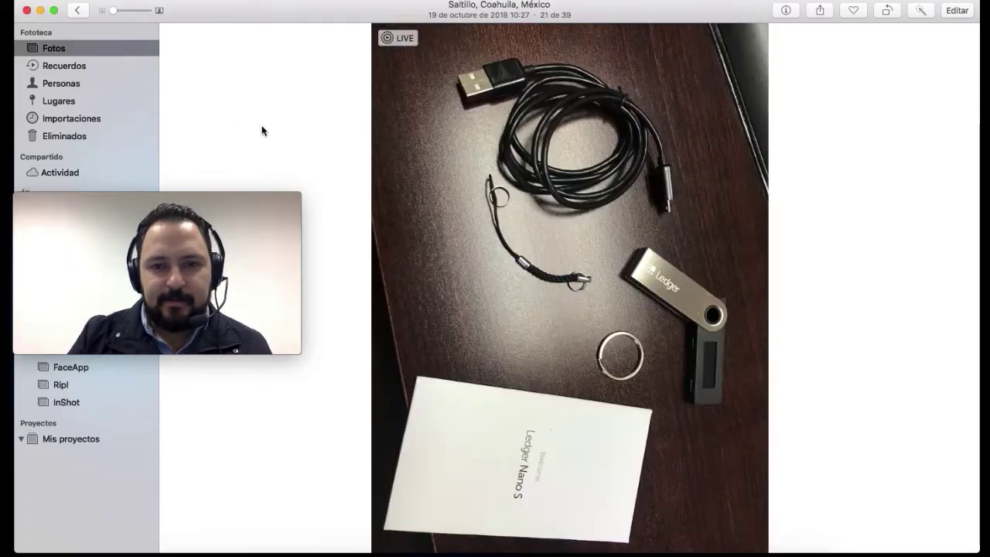
pyautogui.press('Left')
pyautogui.press('Left')
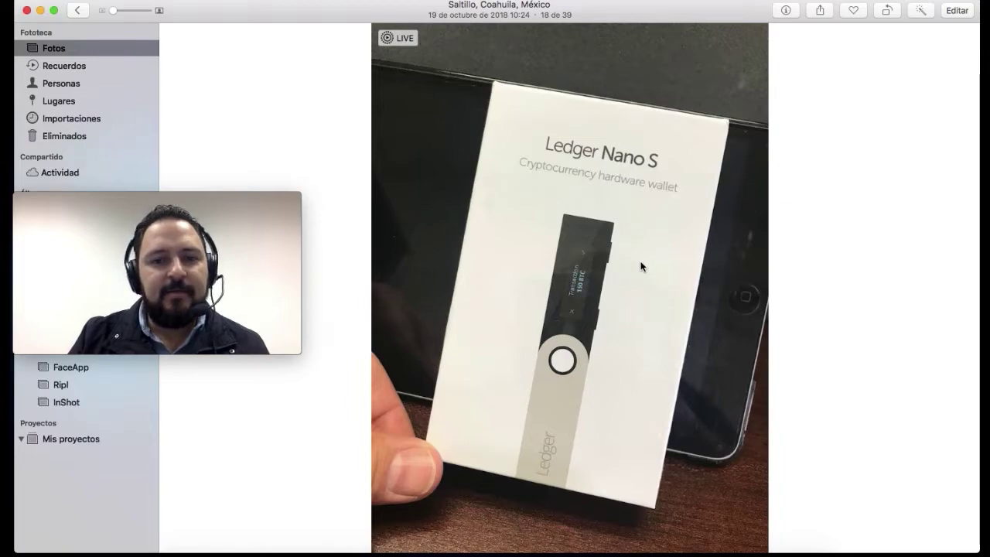
pyautogui.press('Right')
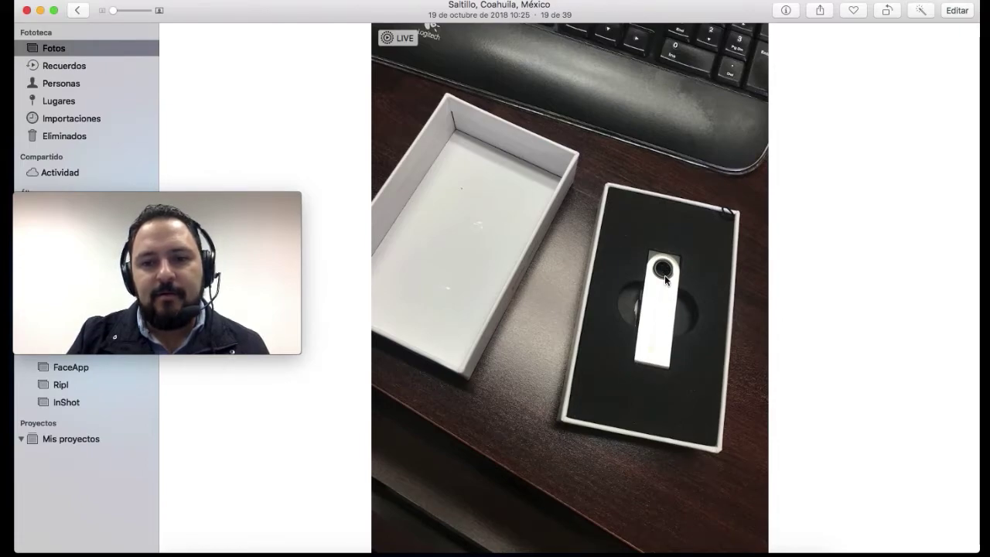
pyautogui.press('Right')
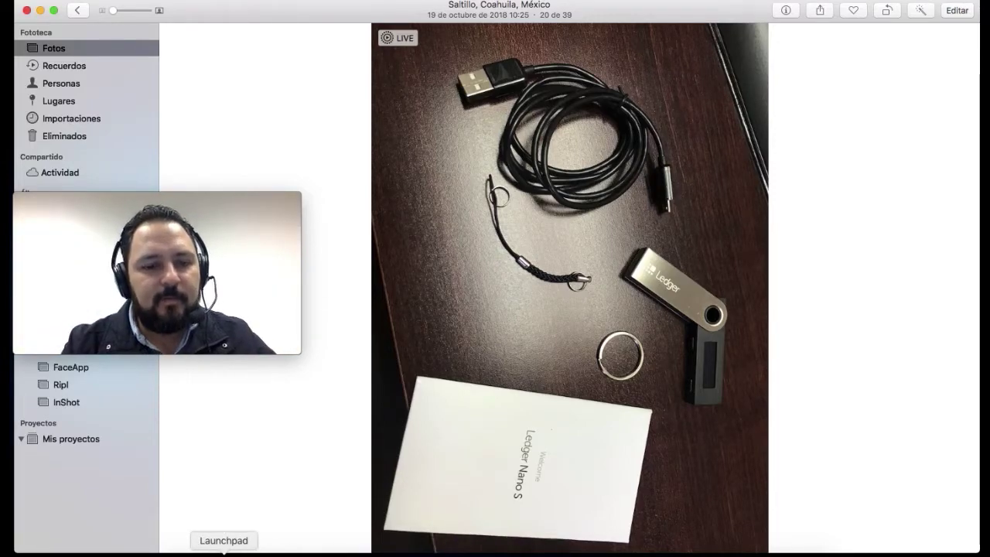
# - Switch to QuickTime Player and play Ledger Nano S.mp4, pausing at the options for getting started with a Ledger device
pyautogui.click(189, 554)
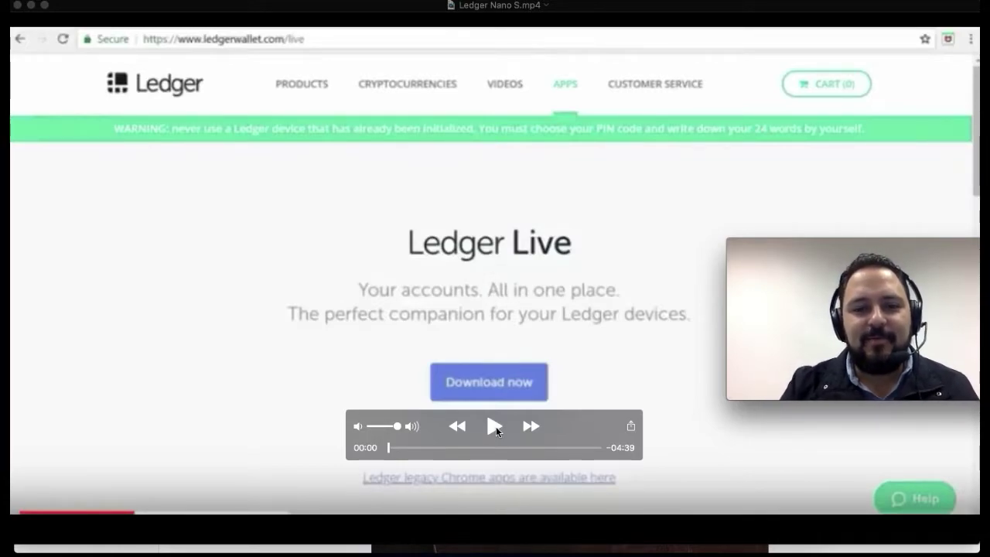
pyautogui.click(495, 426)
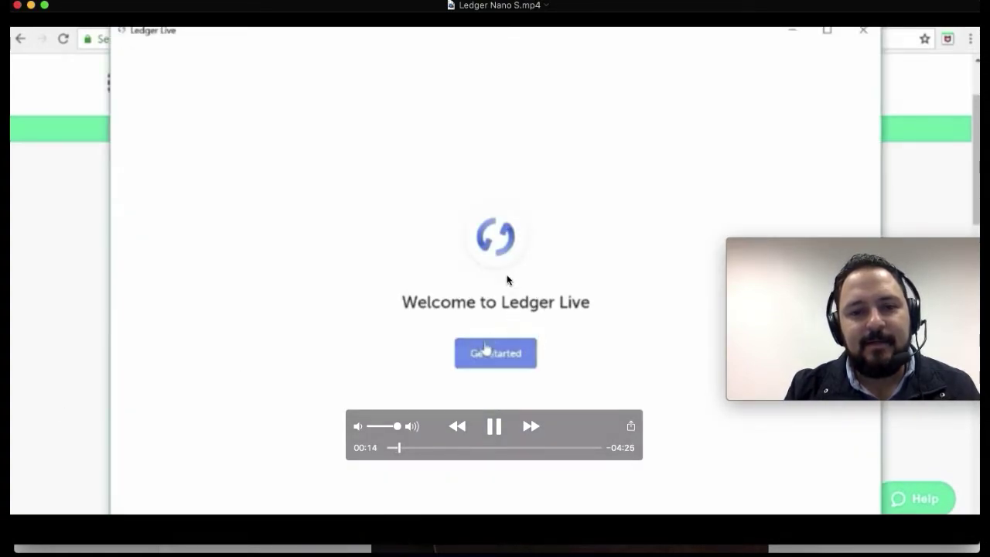
pyautogui.press('space')
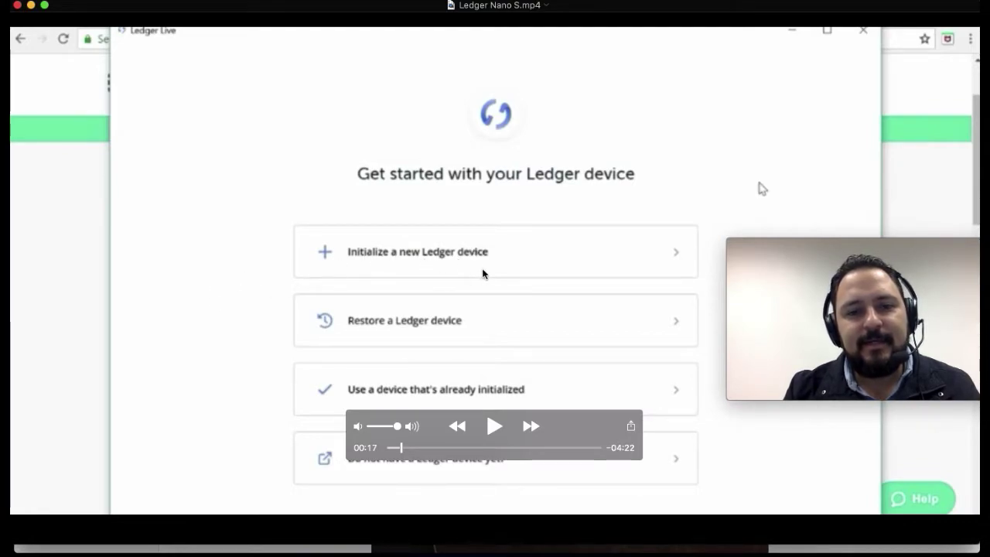
# - Play the video through the device selection screen, pausing there, and pause again at the completed security checklist
pyautogui.click(494, 428)
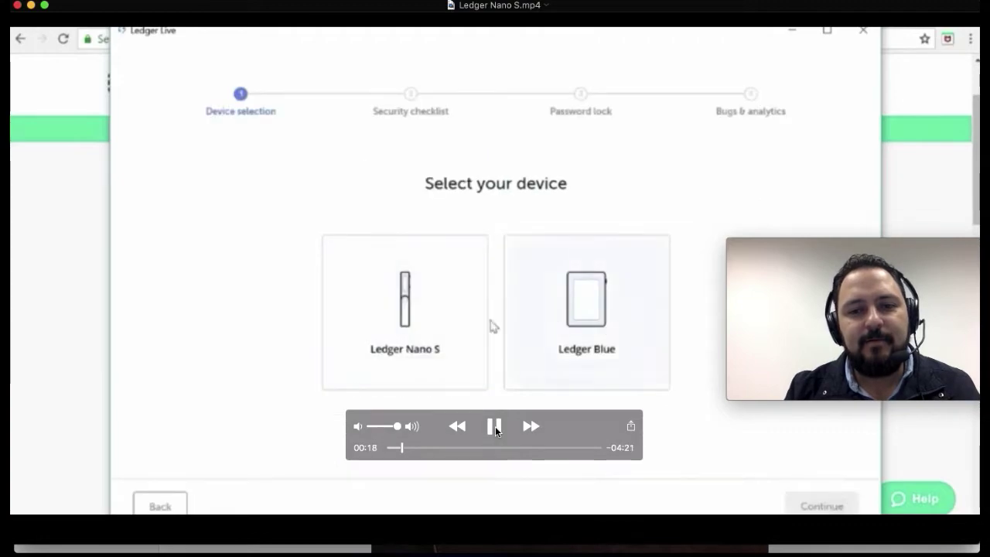
pyautogui.press('space')
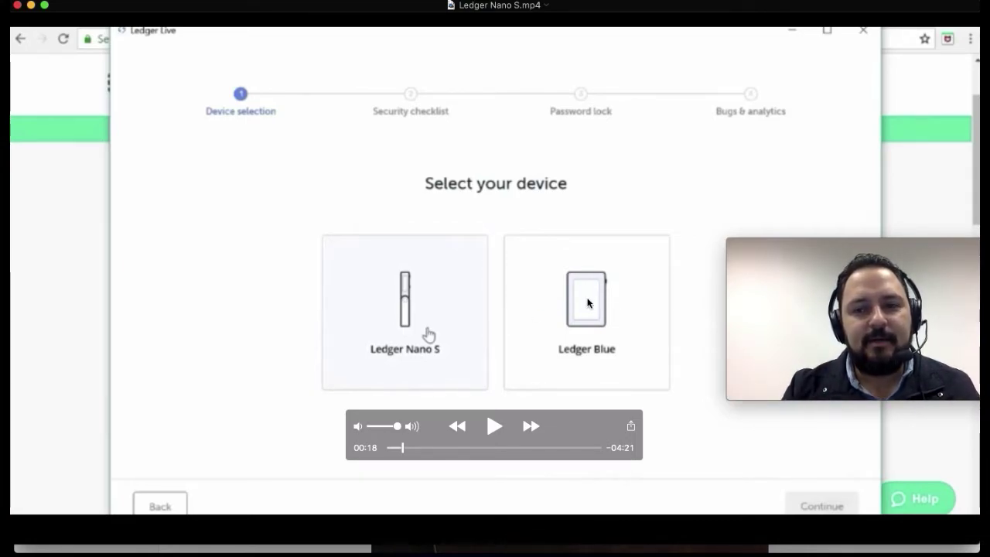
pyautogui.press('space')
pyautogui.moveTo(676, 294)
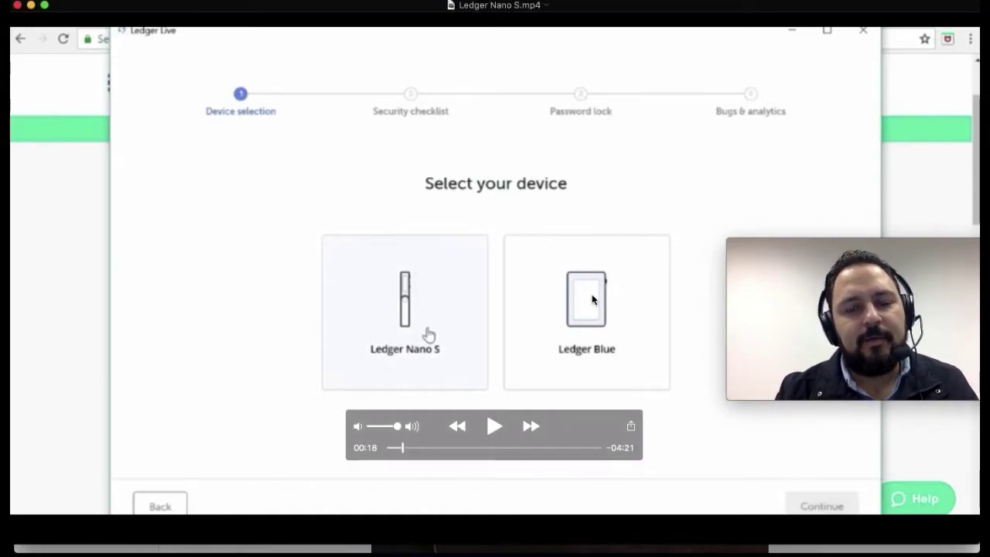
pyautogui.click(494, 428)
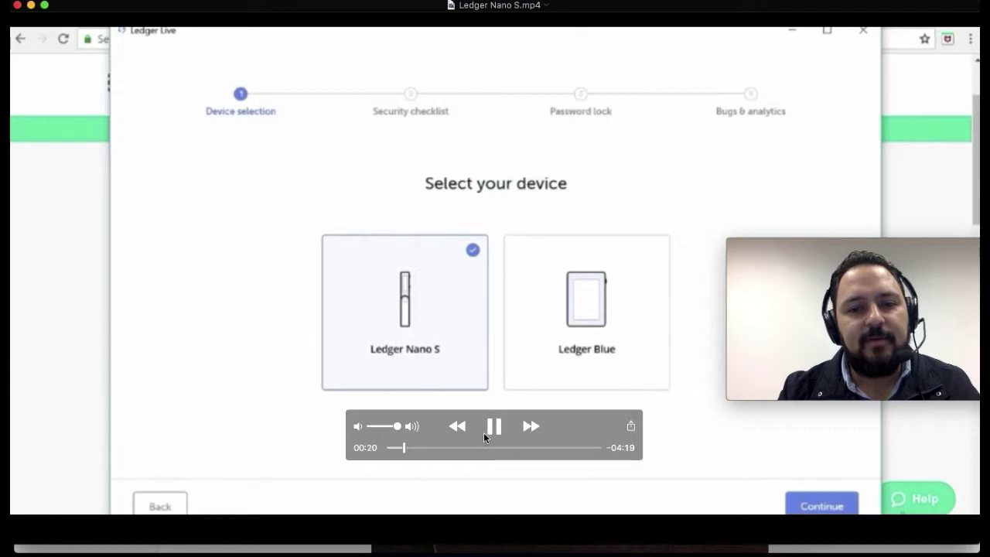
pyautogui.click(493, 426)
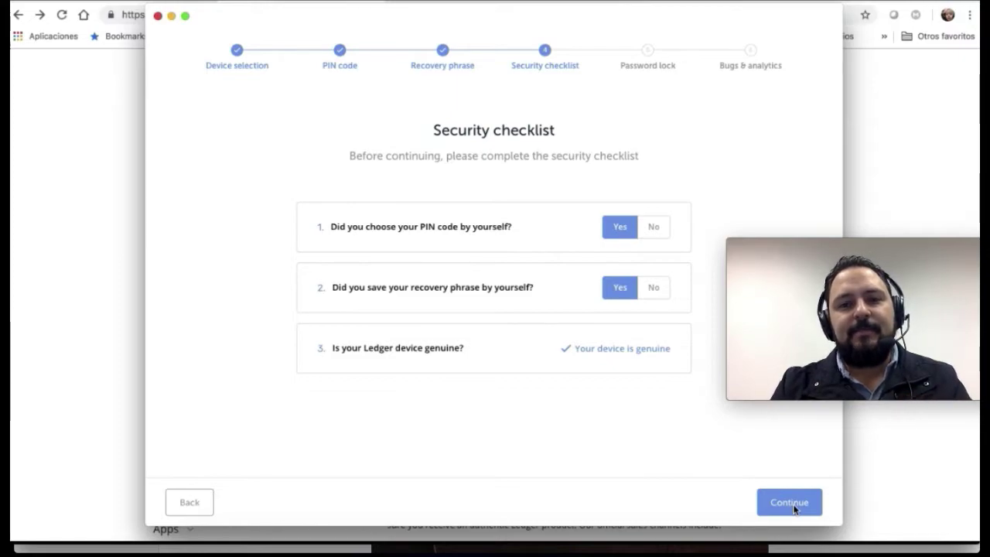
# - Review the security checklist questions, and play the video on to the optional Password lock screen
pyautogui.moveTo(365, 73)
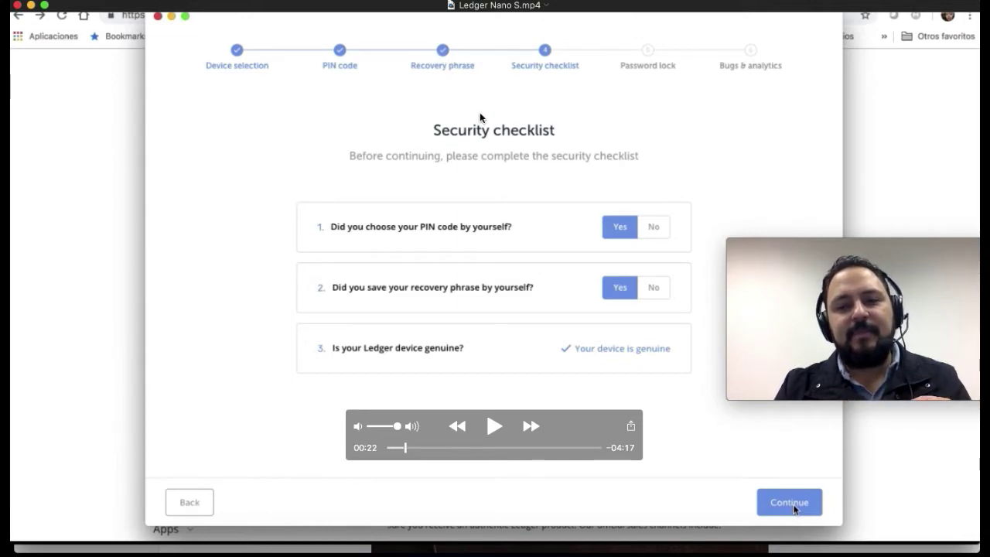
pyautogui.press('space')
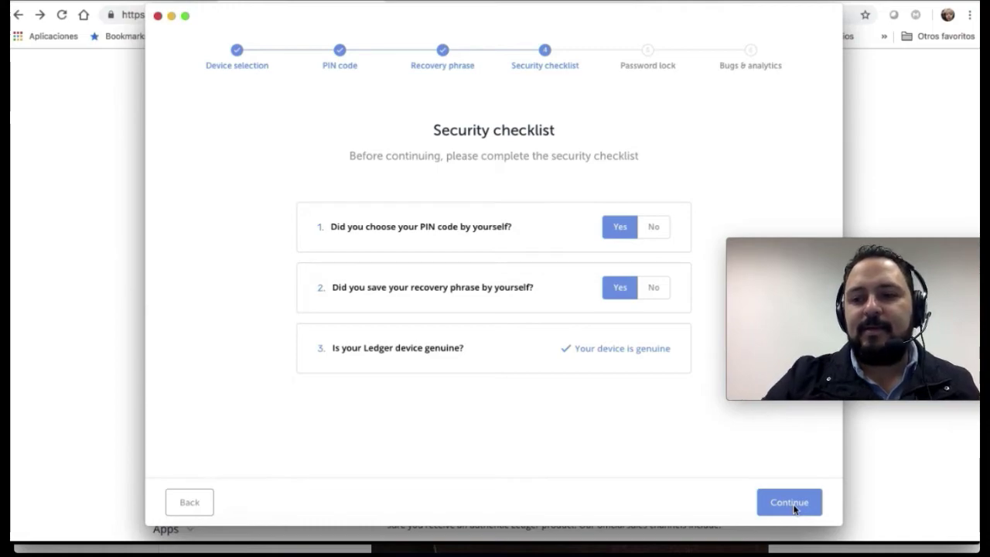
pyautogui.moveTo(626, 162)
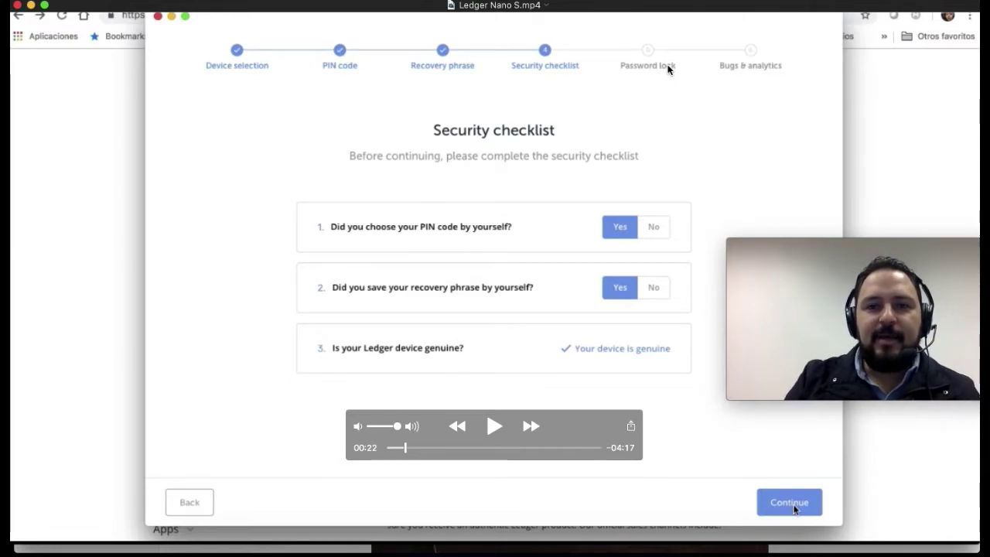
pyautogui.moveTo(613, 139)
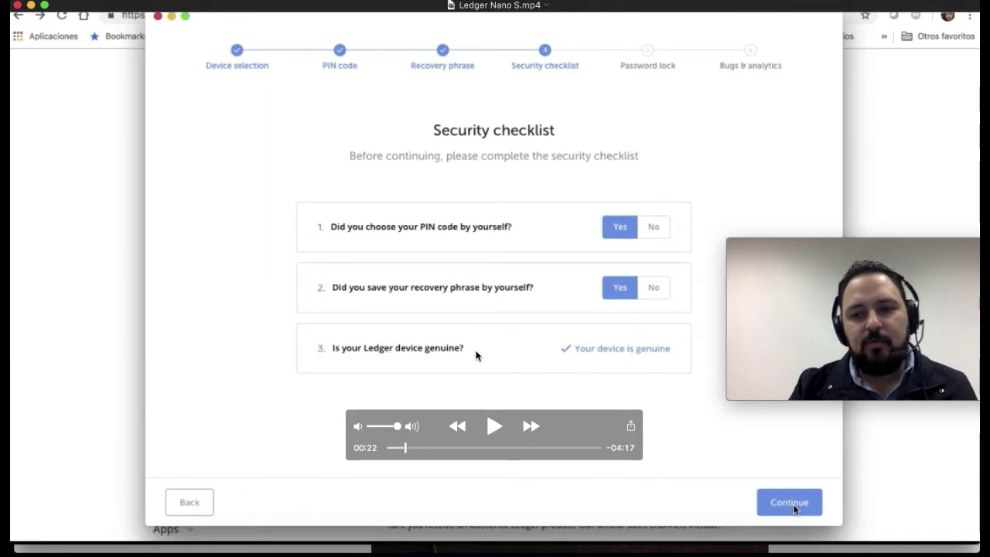
pyautogui.click(495, 428)
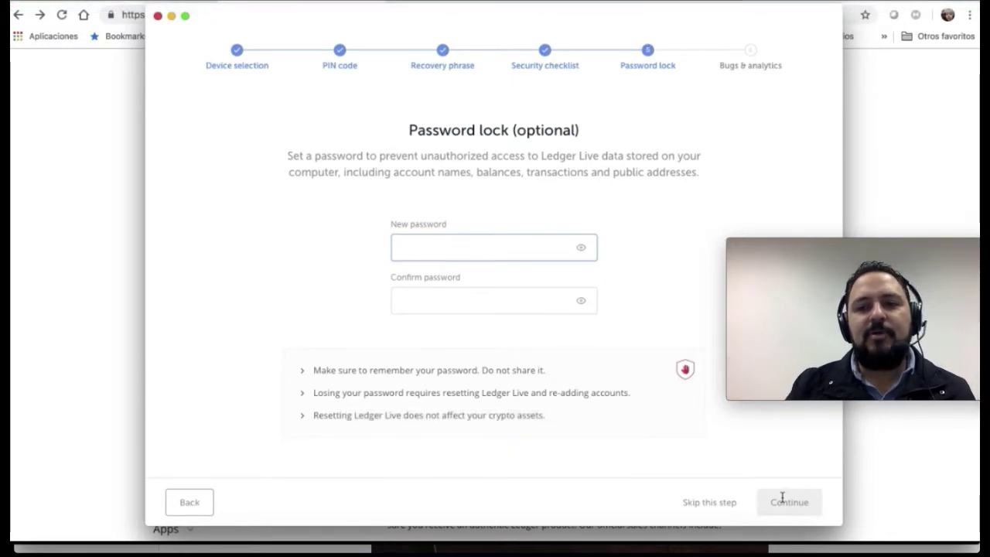
# - Play the video past the password lock and the analytics and bug reports screen, pausing at the empty portfolio page
pyautogui.moveTo(546, 347)
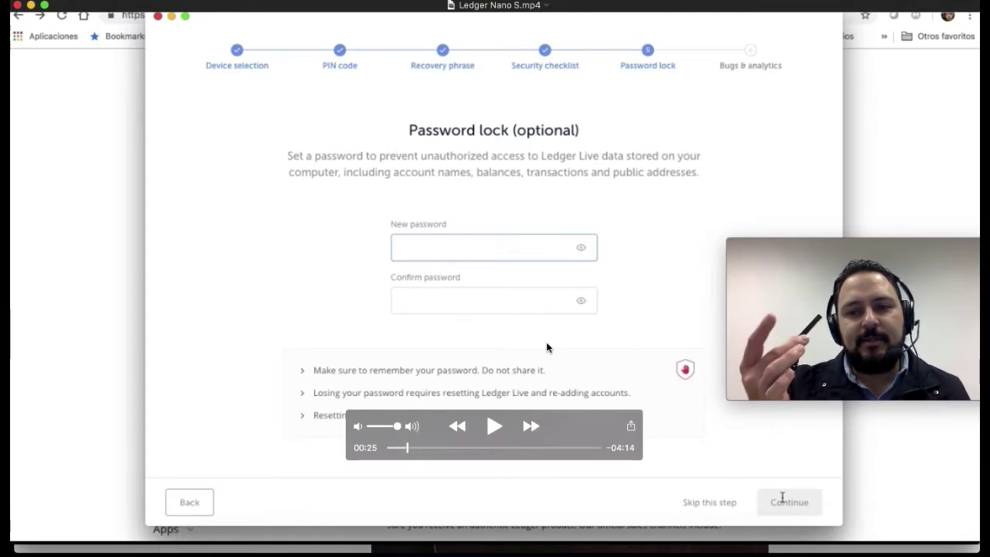
pyautogui.click(494, 427)
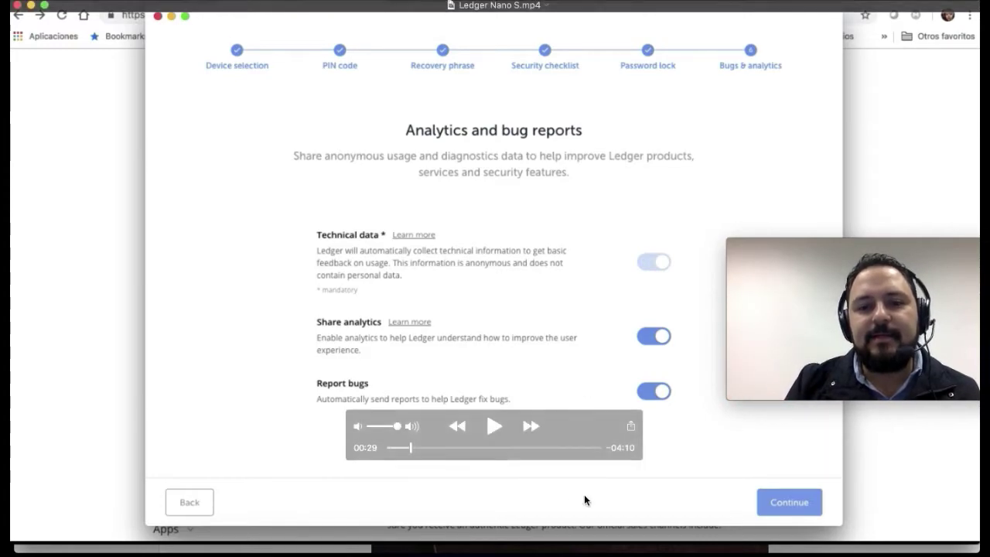
pyautogui.click(494, 429)
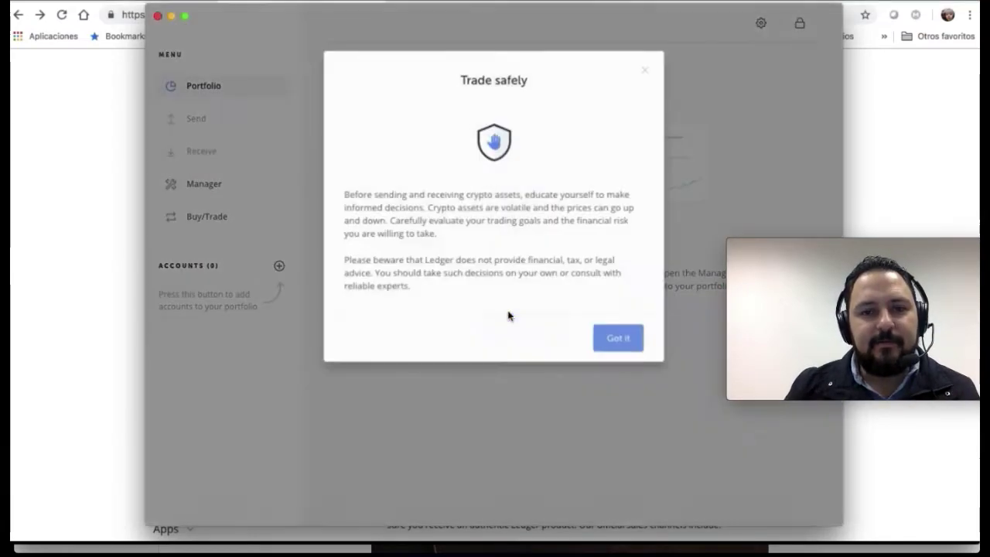
pyautogui.moveTo(492, 431)
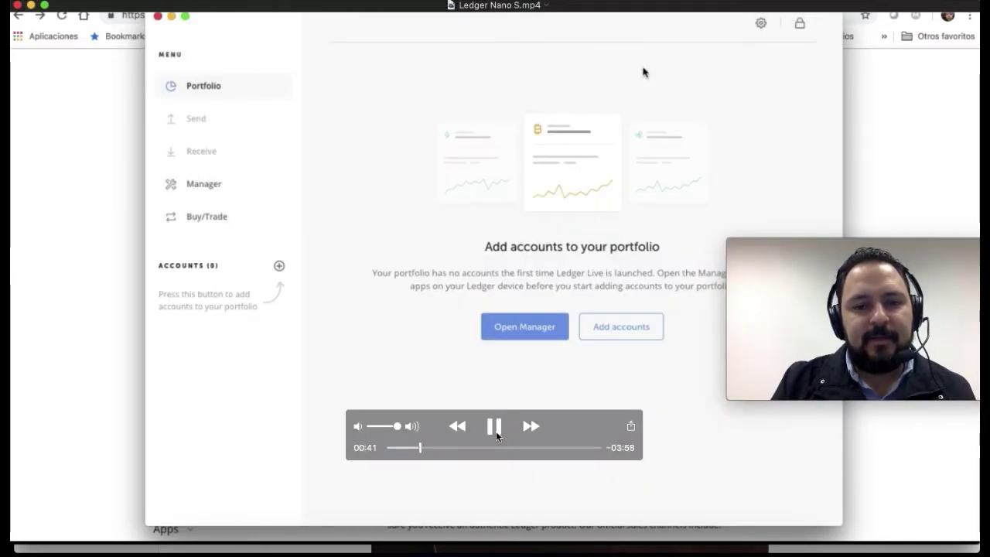
pyautogui.click(496, 430)
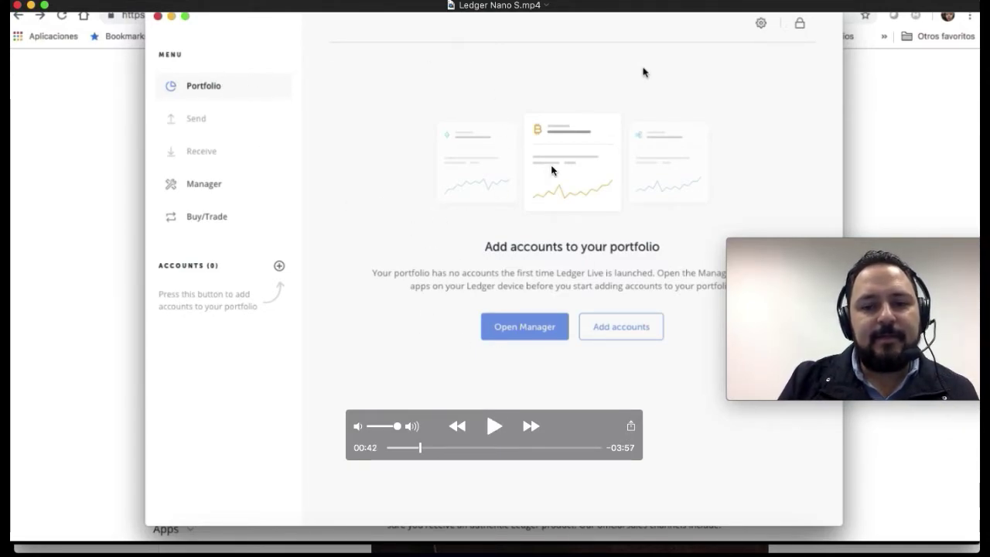
pyautogui.press('space')
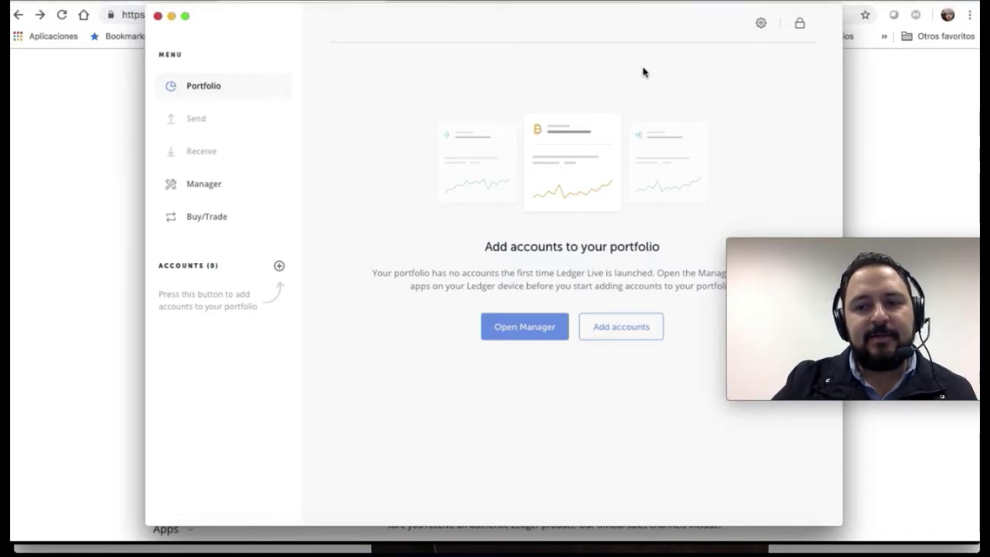
pyautogui.moveTo(410, 292)
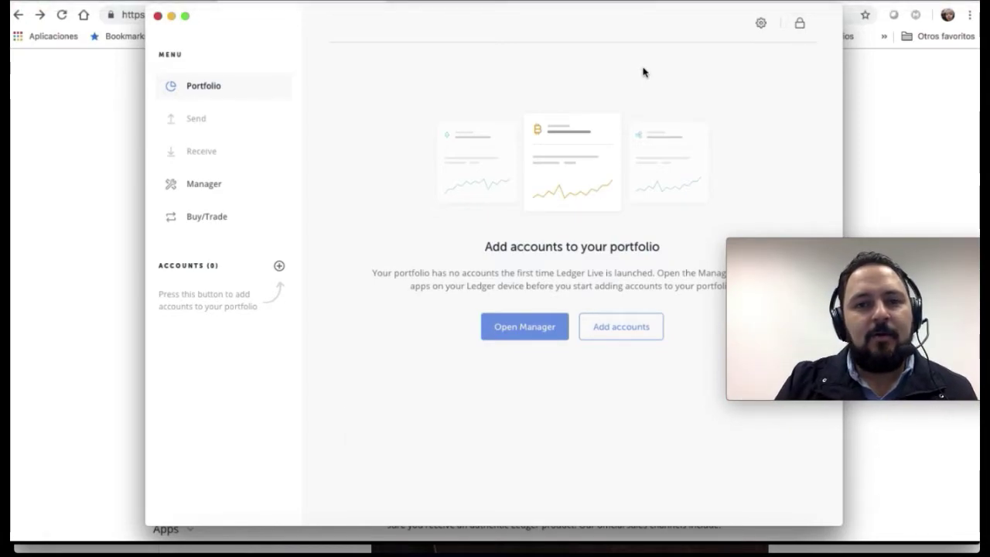
pyautogui.moveTo(483, 315)
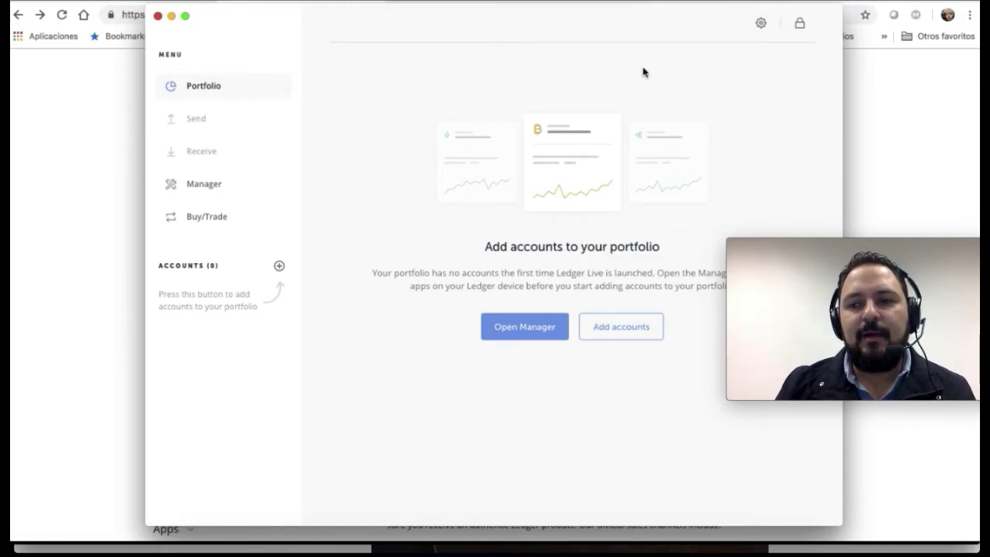
pyautogui.press('space')
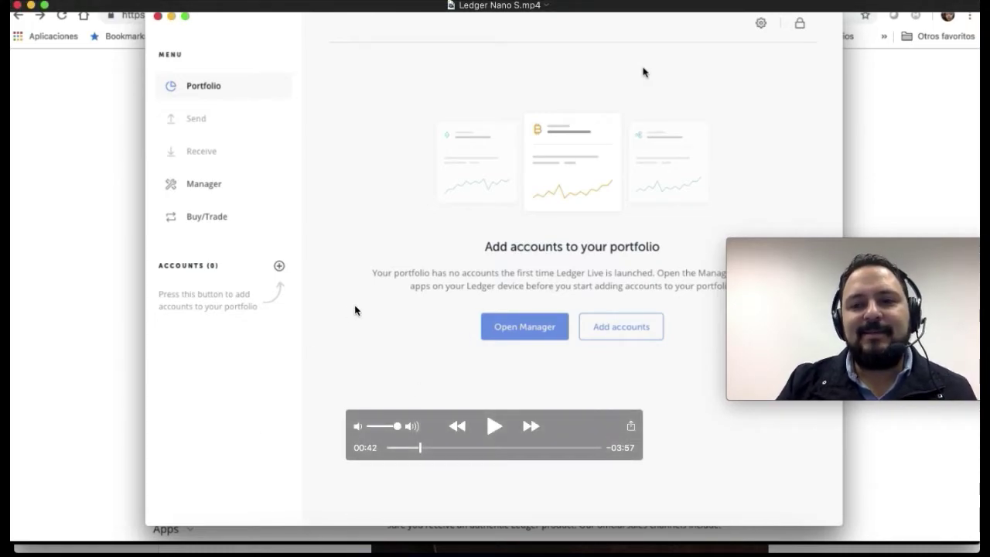
pyautogui.press('space')
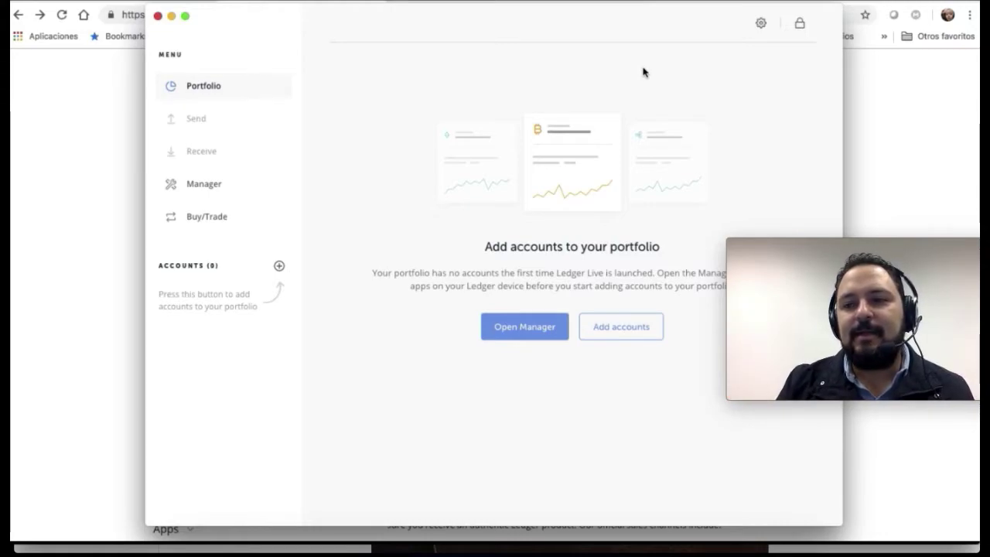
pyautogui.moveTo(108, 389)
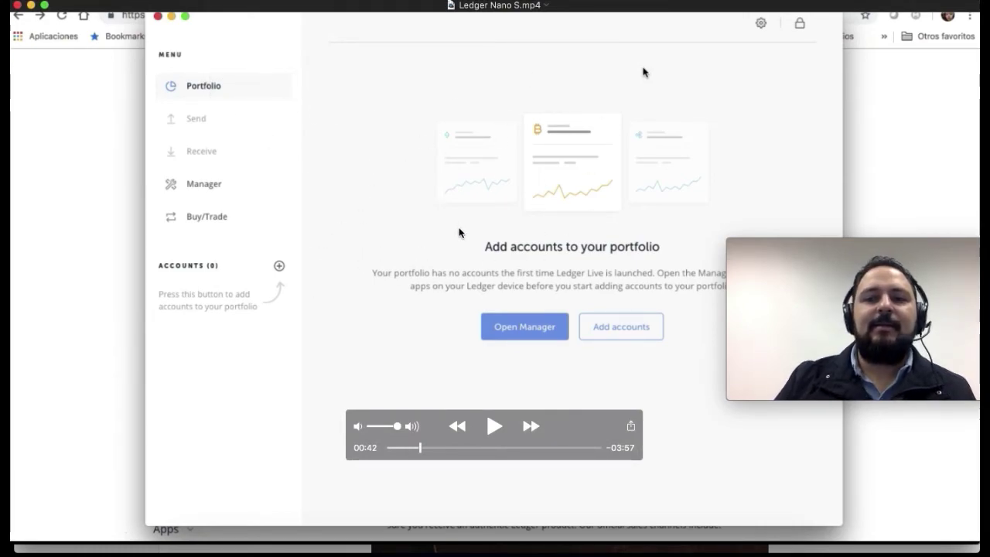
pyautogui.press('space')
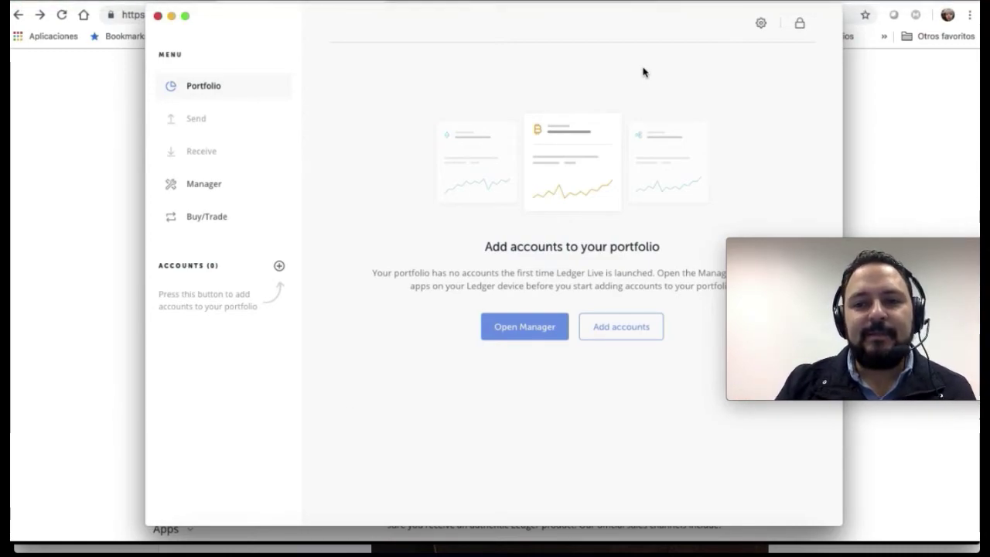
pyautogui.moveTo(335, 302)
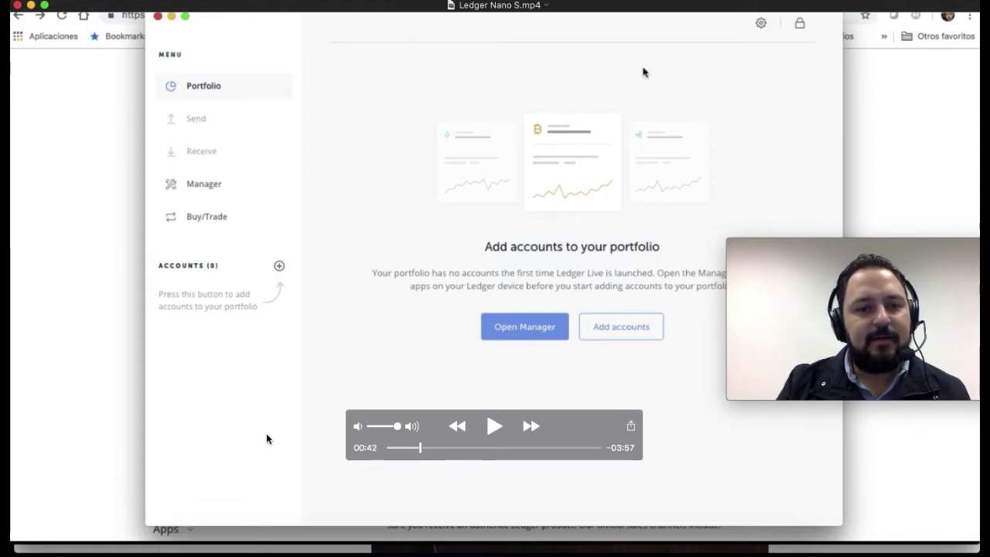
# - Play the video from the portfolio page into the Manager, pausing at the device connection checklist and the Allow Ledger Manager item
pyautogui.click(494, 427)
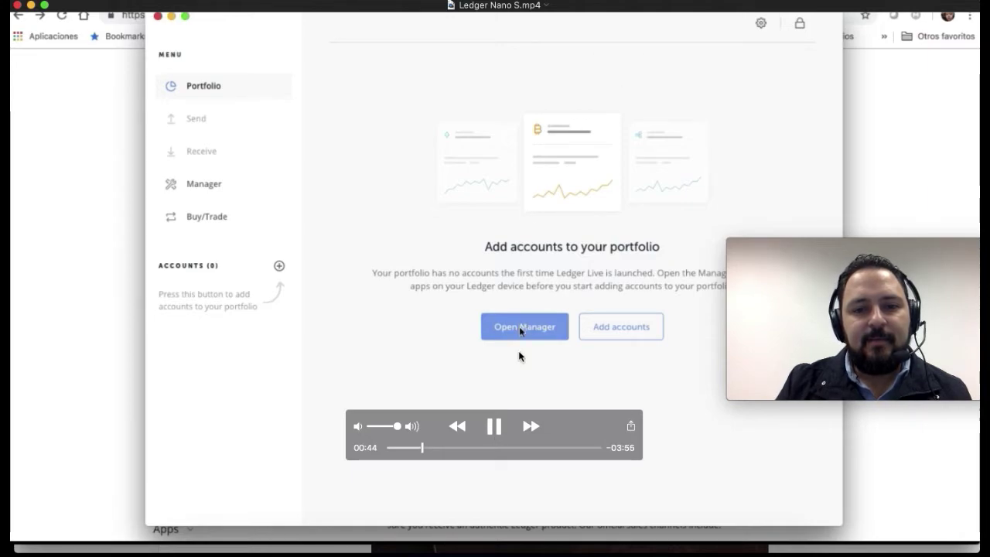
pyautogui.click(495, 430)
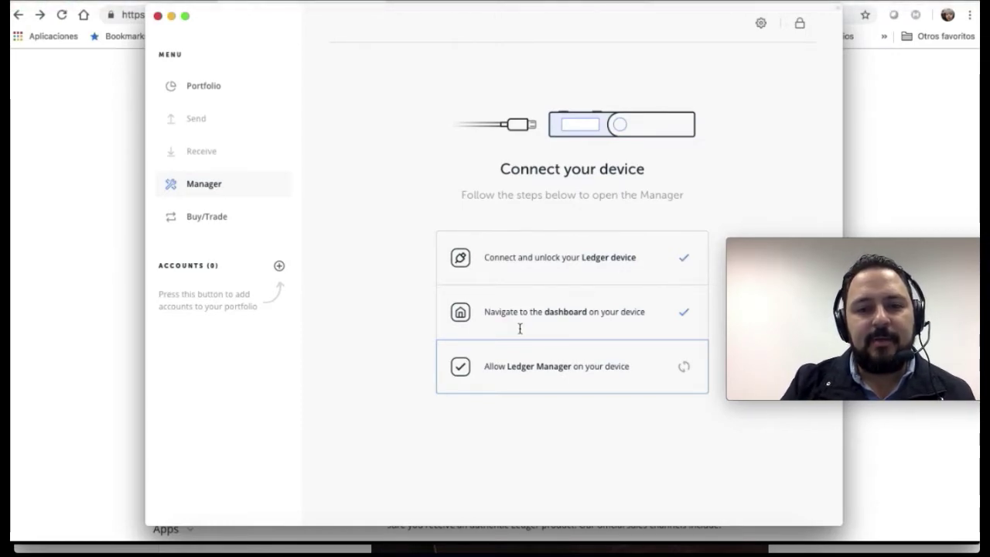
pyautogui.click(492, 426)
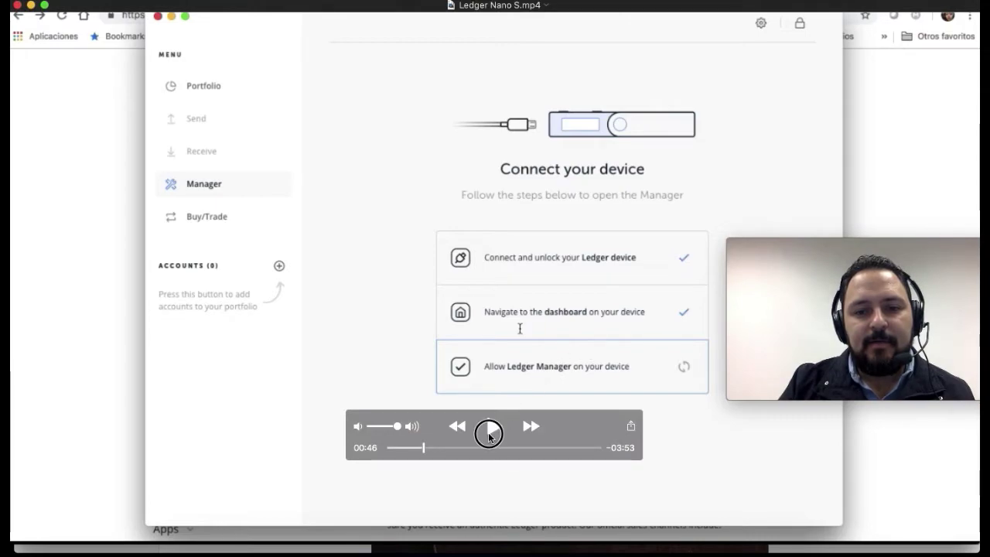
pyautogui.click(494, 425)
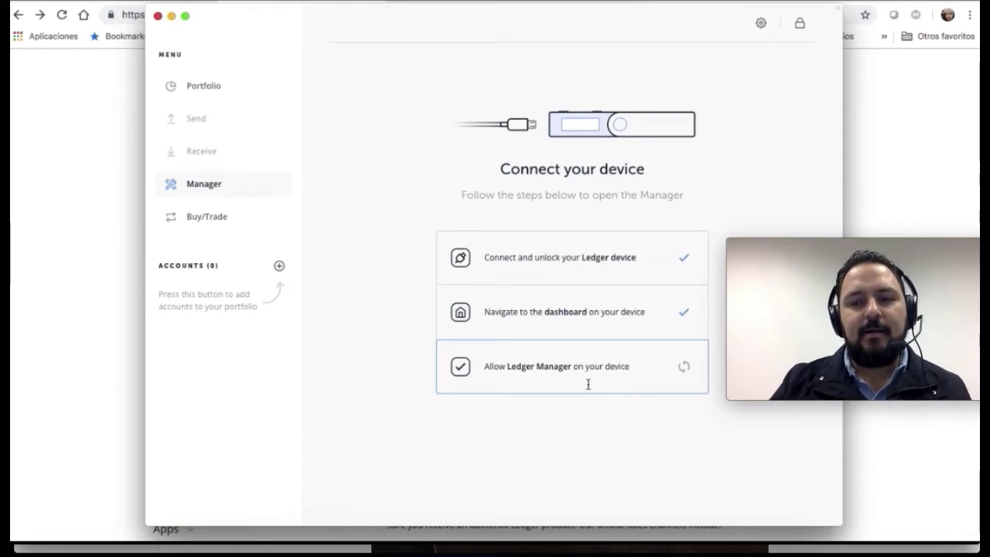
pyautogui.moveTo(547, 362)
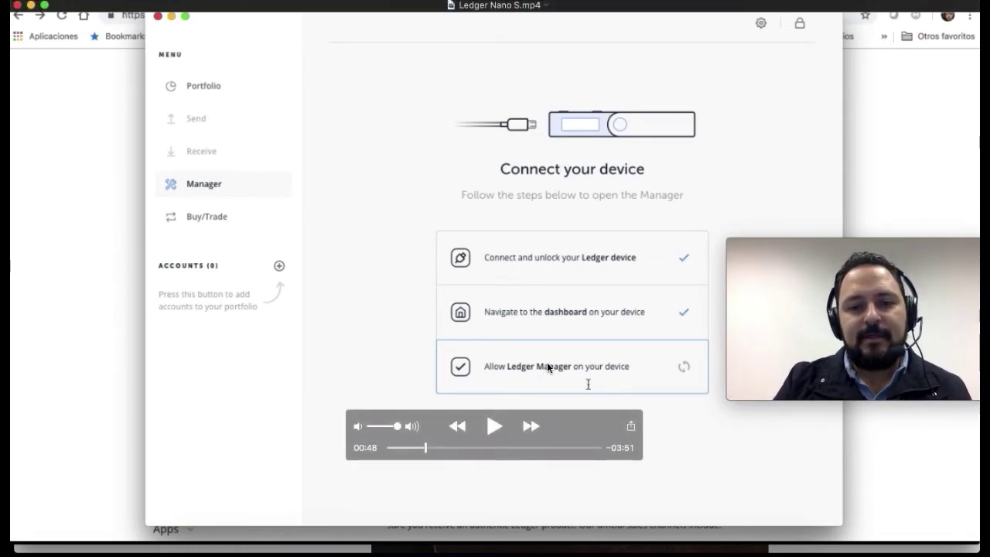
# - Play the video to the Manager's app catalog and on to the Ethereum installation, pausing at each, and move the webcam window clear of the catalog
pyautogui.click(493, 430)
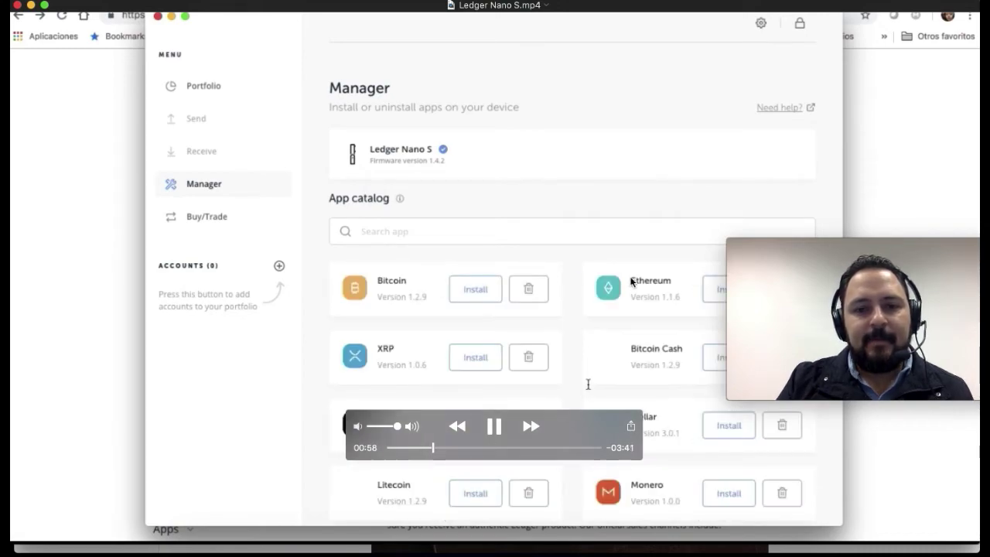
pyautogui.press('space')
pyautogui.moveTo(840, 246); pyautogui.dragTo(832, 67)
pyautogui.click(484, 431)
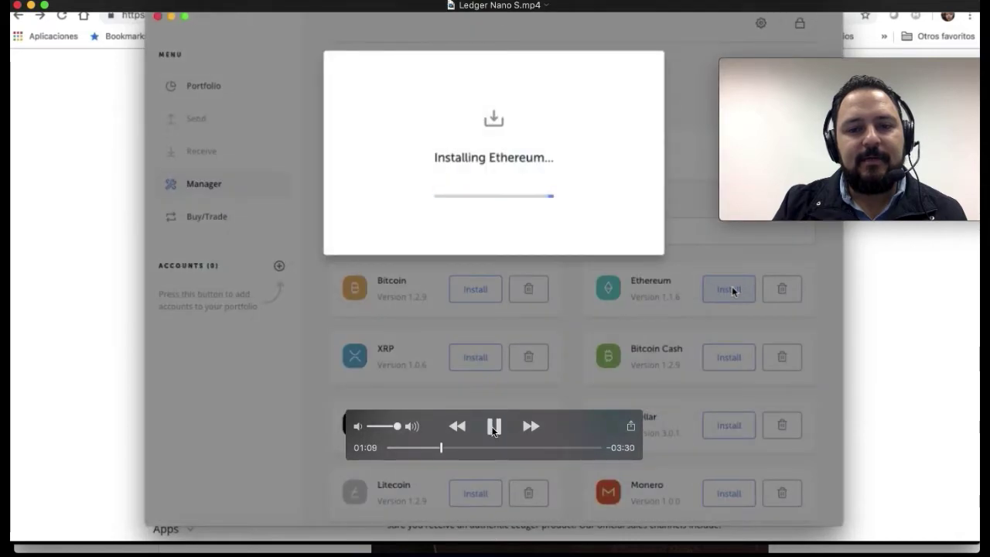
pyautogui.click(493, 426)
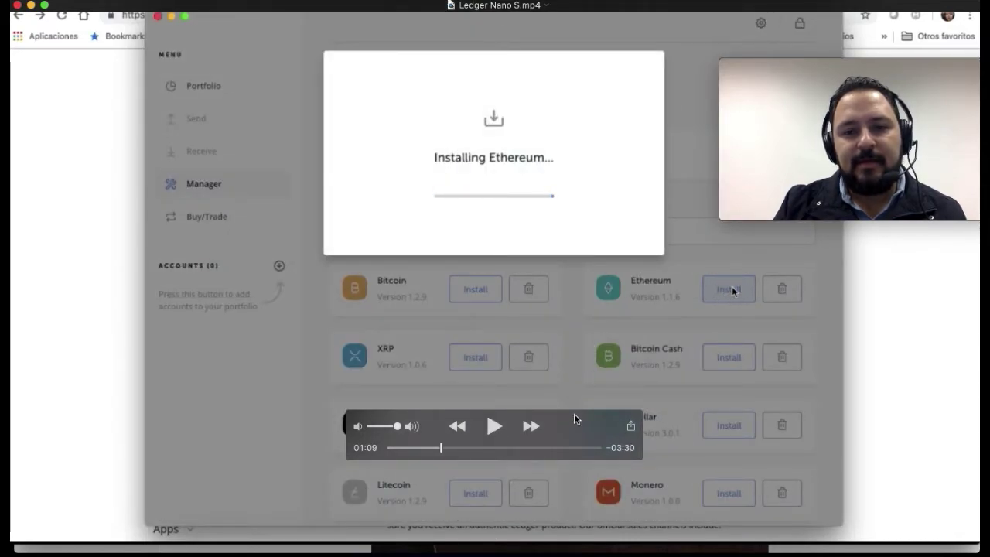
# - Play the video through the completed Ethereum installation to the Tron storage error, pausing at both dialogs
pyautogui.click(494, 430)
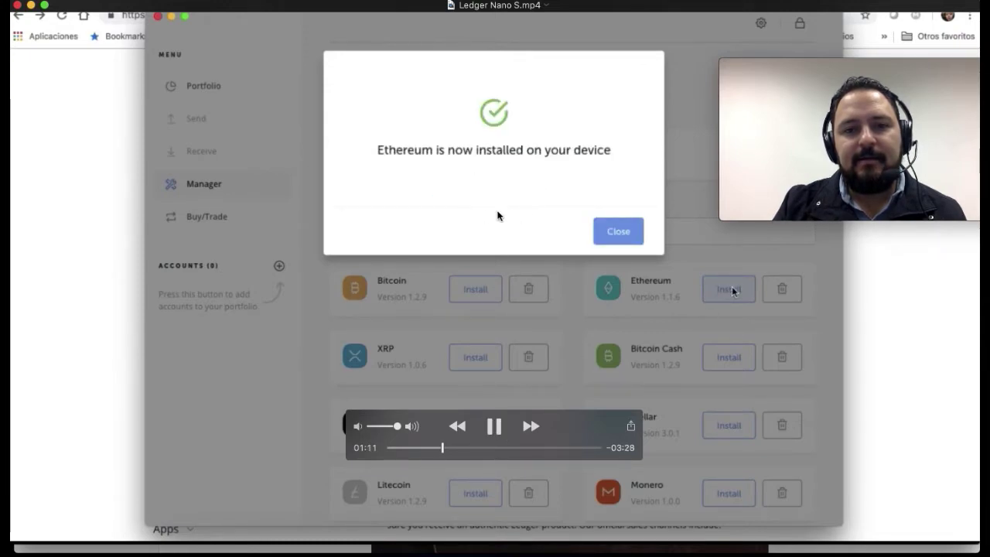
pyautogui.click(497, 428)
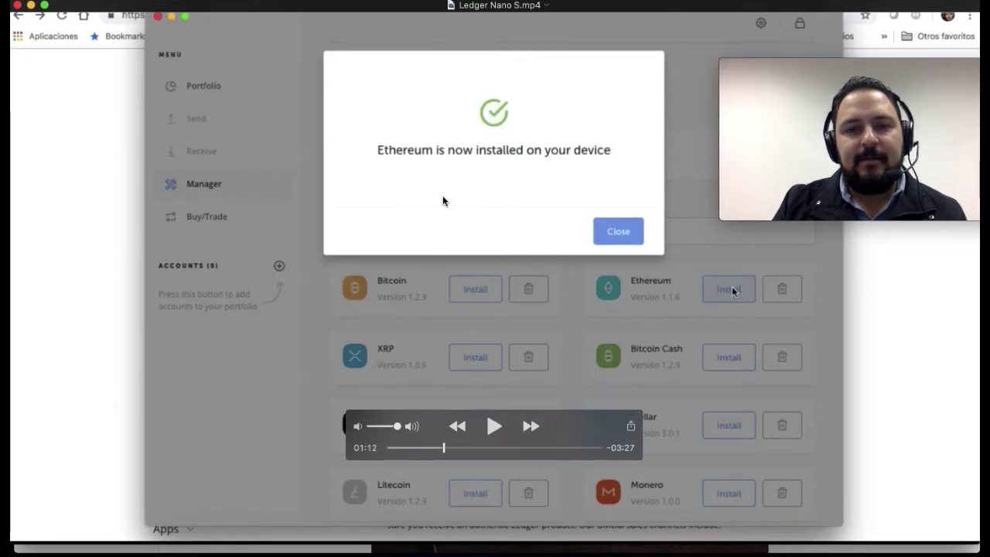
pyautogui.click(494, 427)
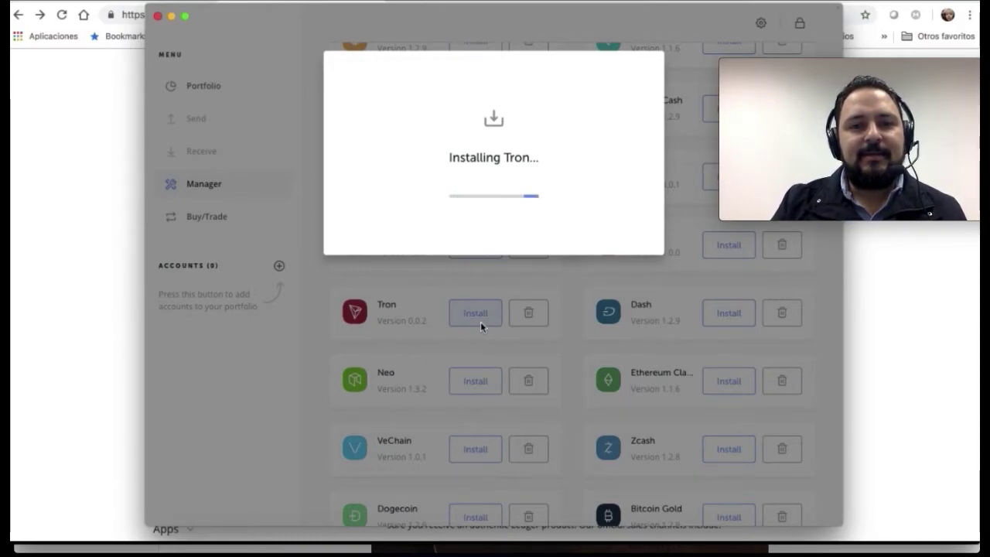
pyautogui.click(494, 426)
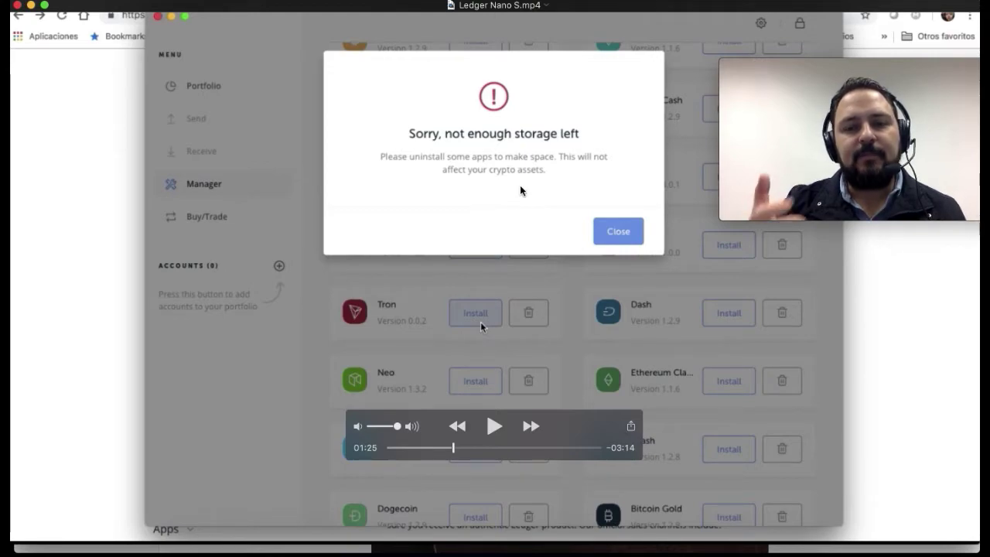
# - Play the video on to the Add accounts control, pause there, and pause again at the crypto asset list
pyautogui.click(493, 426)
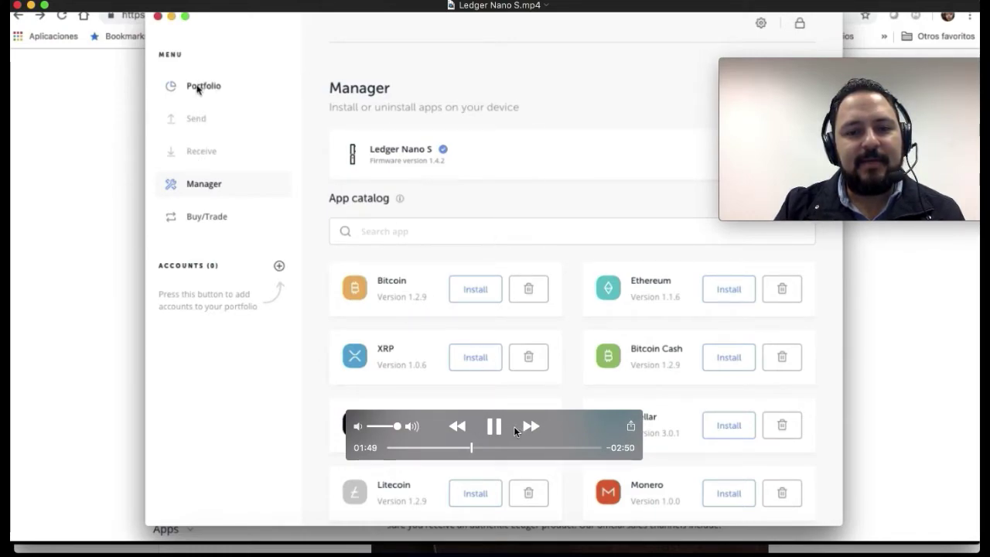
pyautogui.click(496, 428)
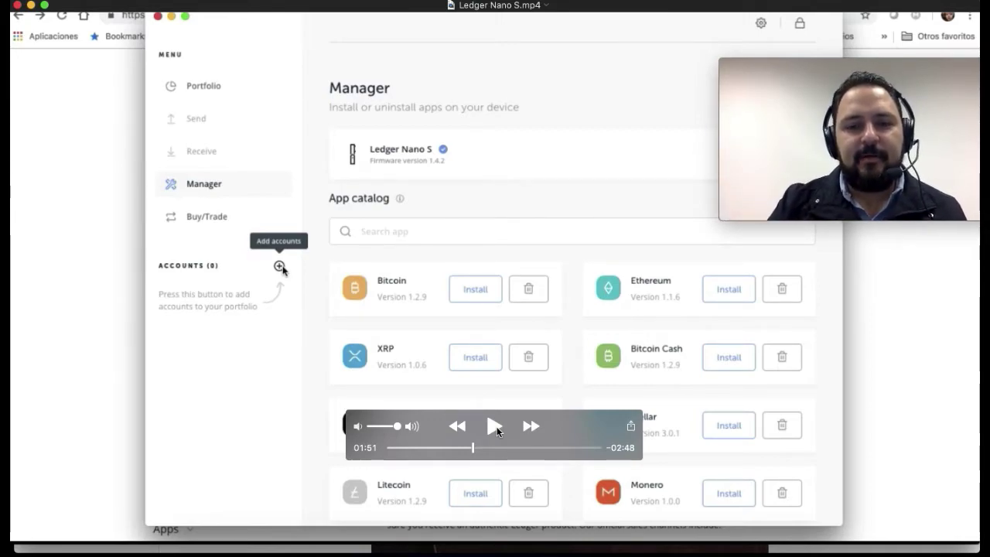
pyautogui.click(495, 428)
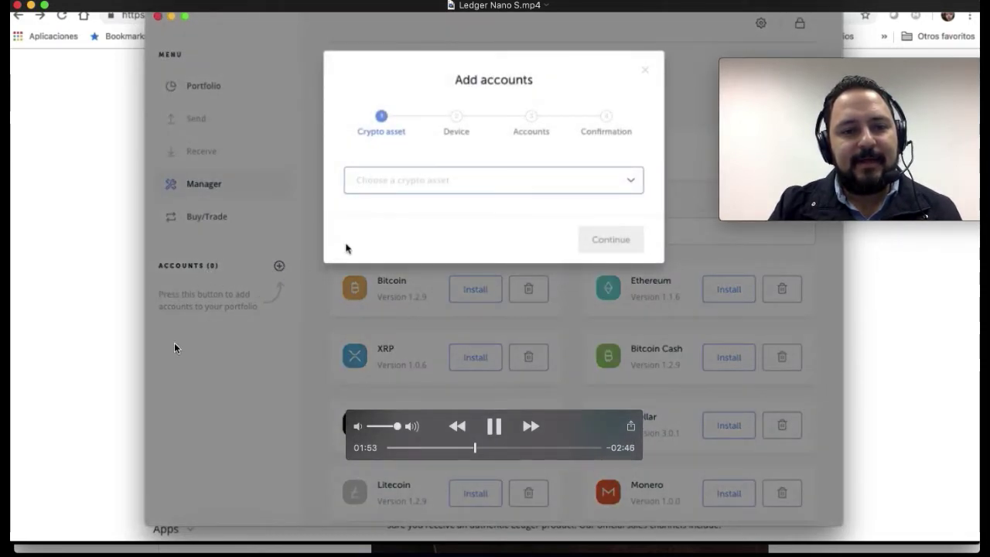
pyautogui.click(495, 426)
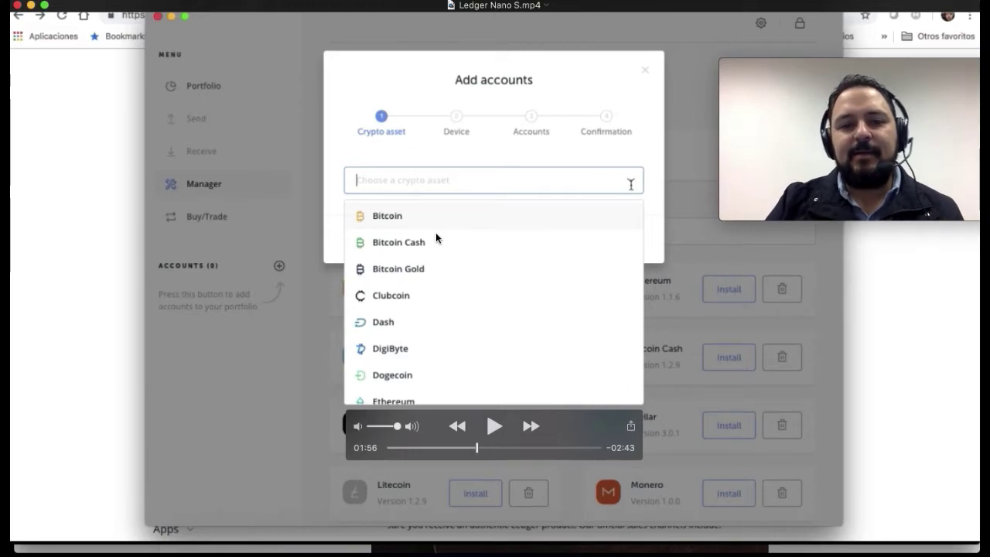
# - Play the video through choosing Bitcoin and the device check, pausing at the name field of the new Bitcoin account
pyautogui.click(495, 427)
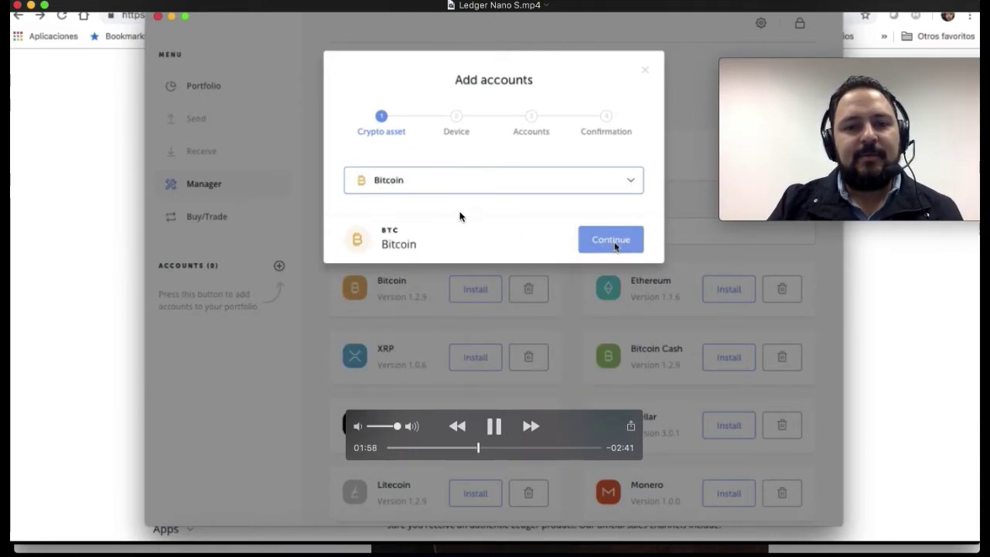
pyautogui.click(495, 426)
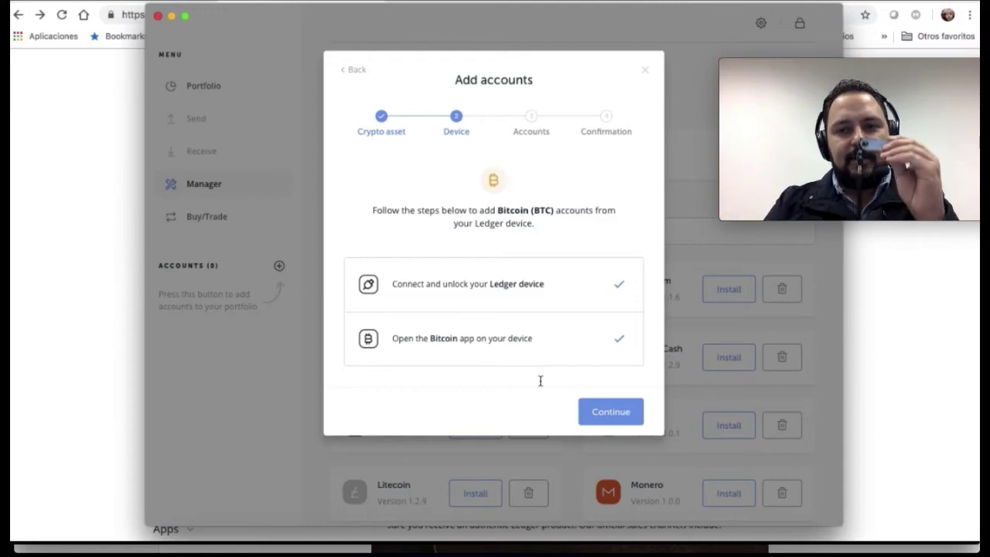
pyautogui.press('space')
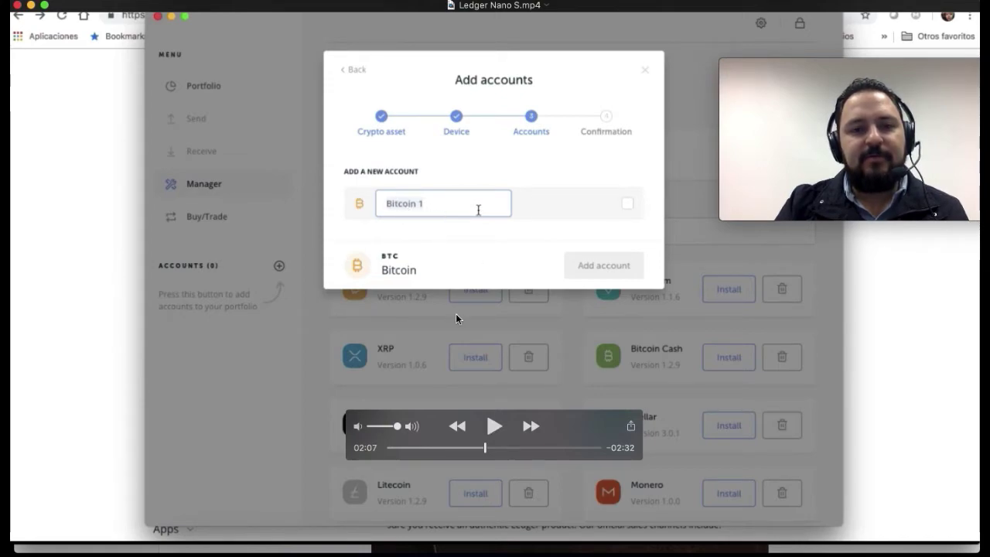
# - Play the Bitcoin account creation, and rewind the video to pause at the edited account name at about 02:11
pyautogui.click(494, 427)
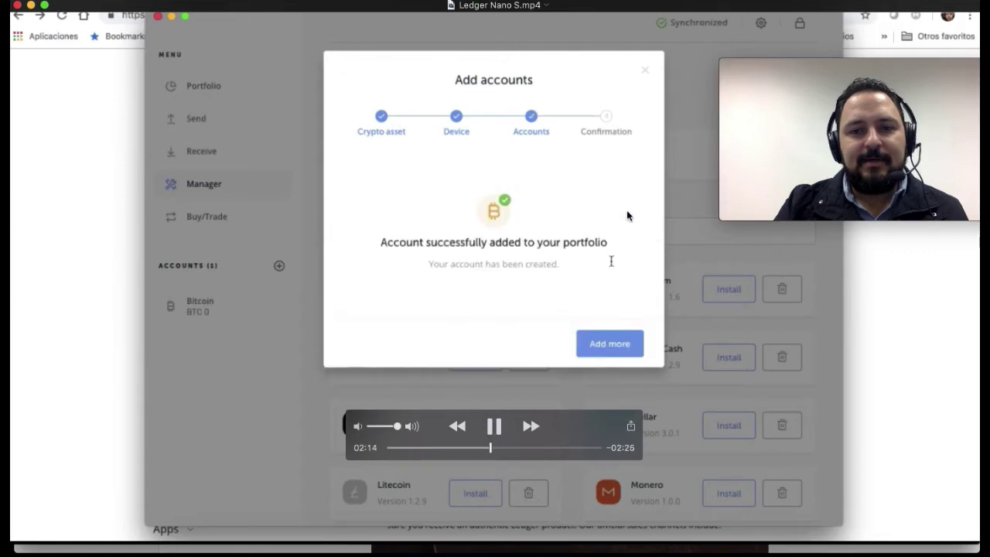
pyautogui.click(495, 427)
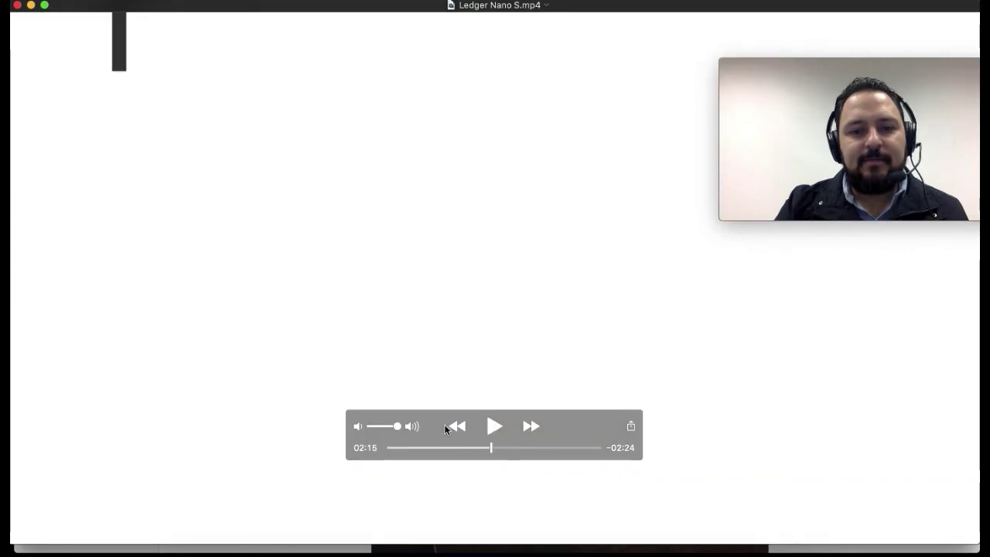
pyautogui.moveTo(489, 452); pyautogui.dragTo(487, 449)
pyautogui.click(494, 428)
pyautogui.press('space')
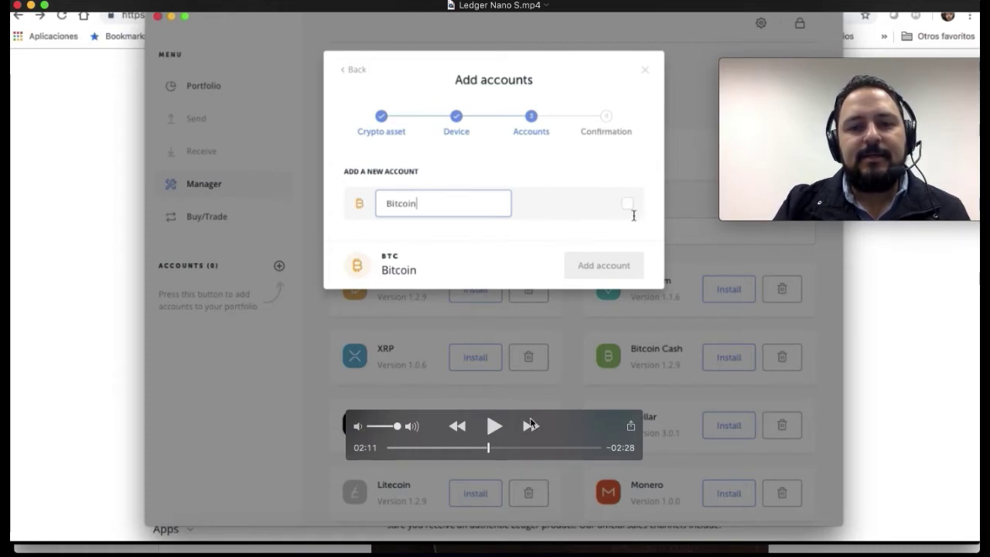
# - Play the video to the title "Hice lo mismo con todas as cuentas", pause there, and pause again at the Manager page with five accounts
pyautogui.click(493, 426)
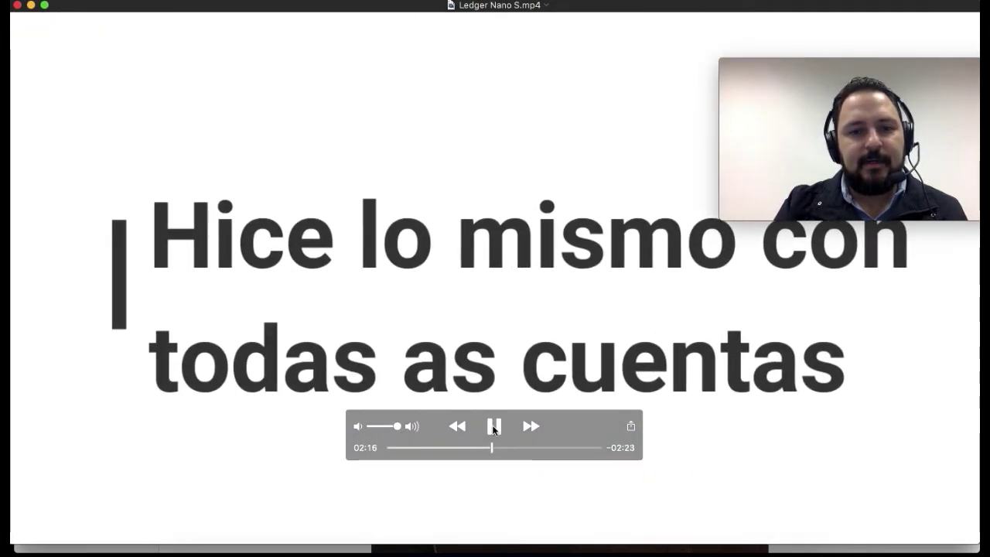
pyautogui.click(493, 427)
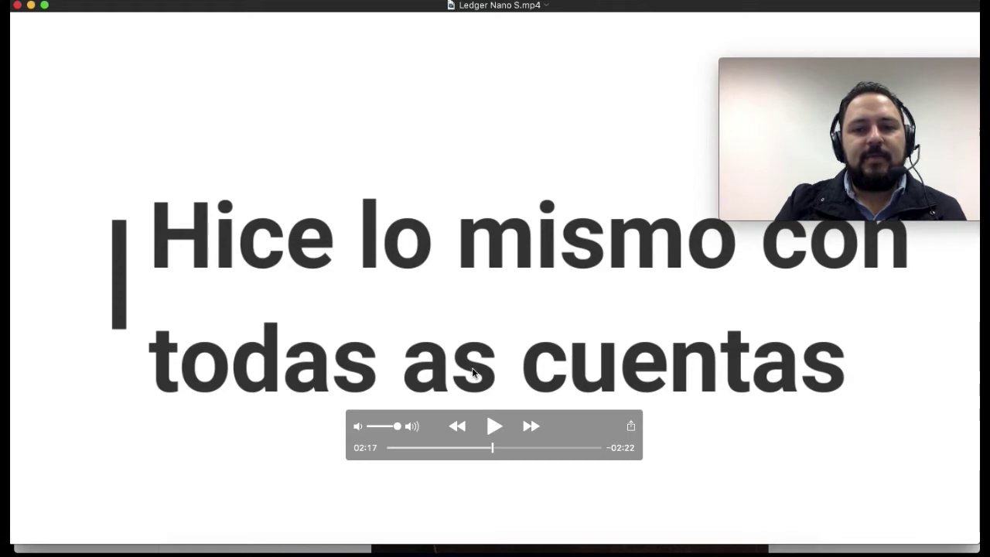
pyautogui.click(494, 427)
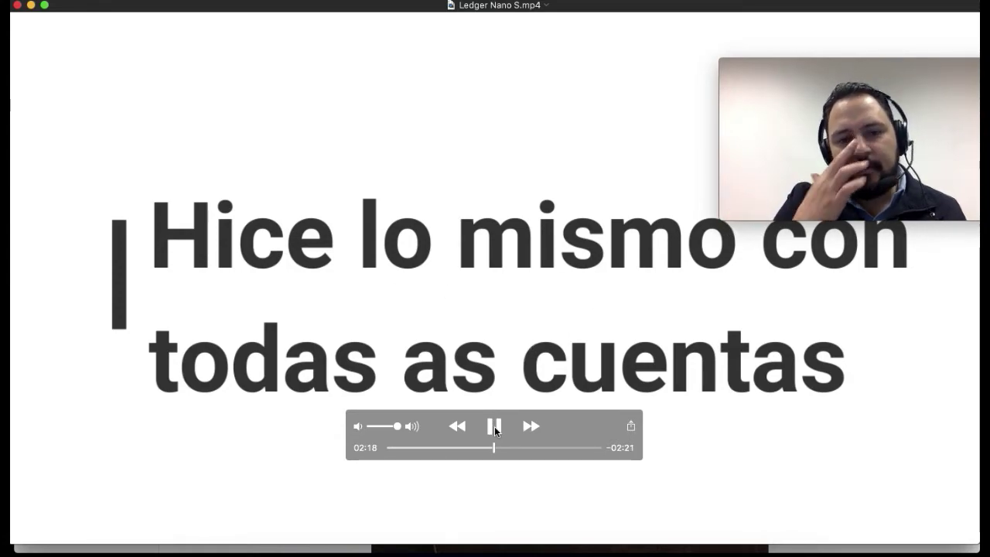
pyautogui.click(495, 429)
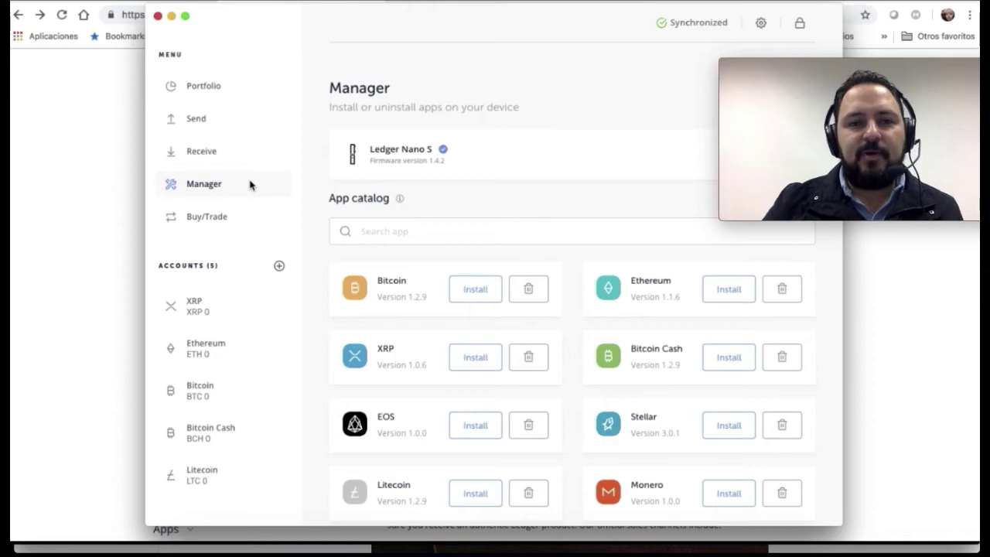
# - Play the video through the portfolio summary and the XRP account page, pausing at the Device step of the Receive dialog
pyautogui.moveTo(511, 376)
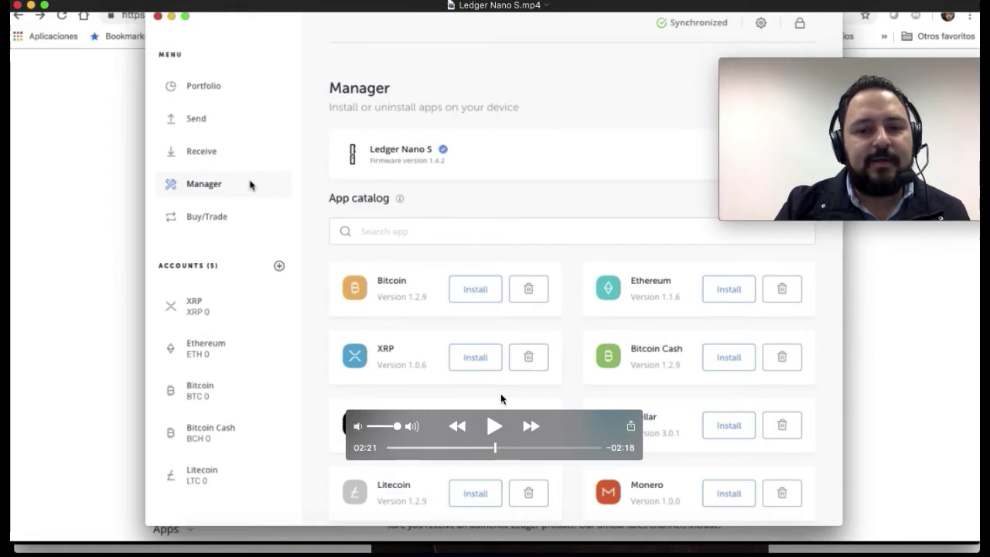
pyautogui.click(495, 425)
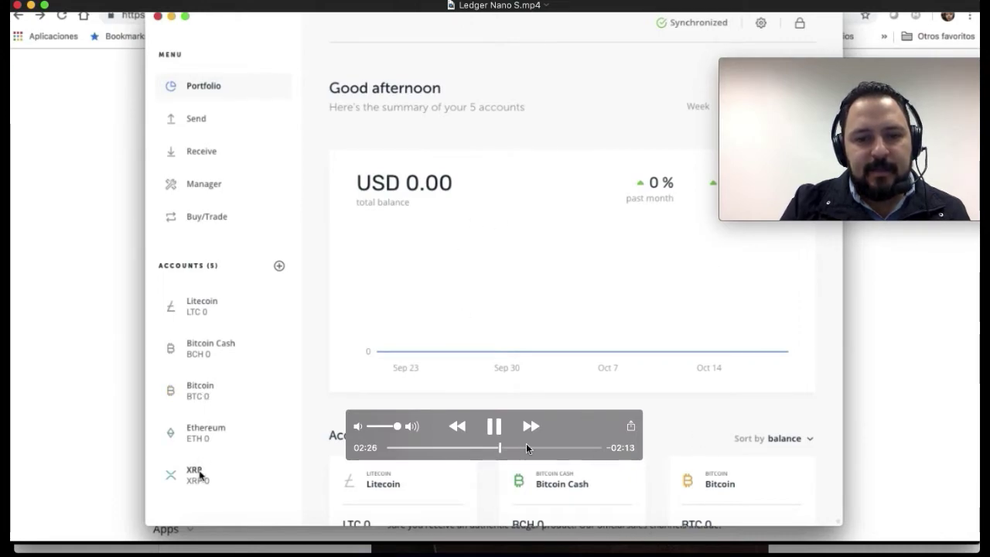
pyautogui.click(494, 425)
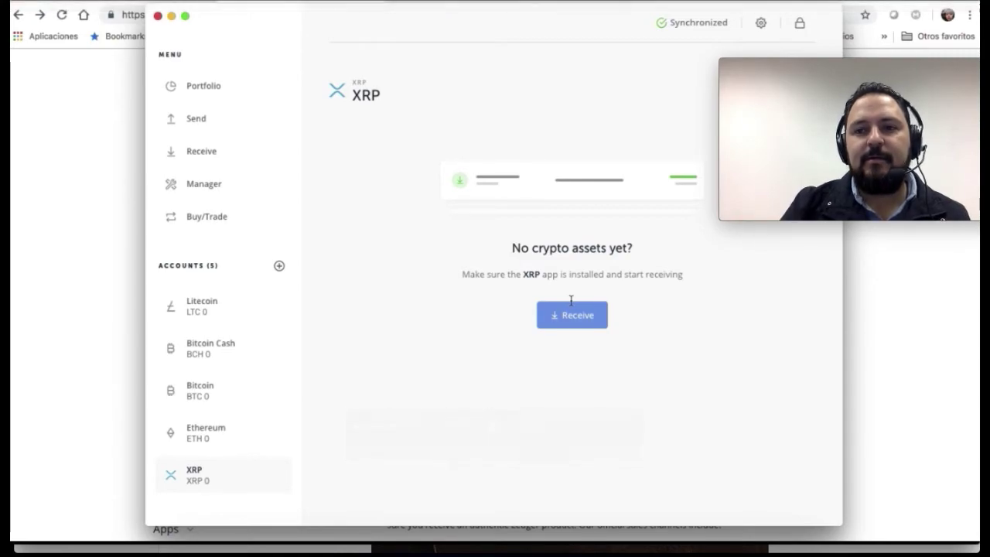
pyautogui.press('space')
pyautogui.click(499, 431)
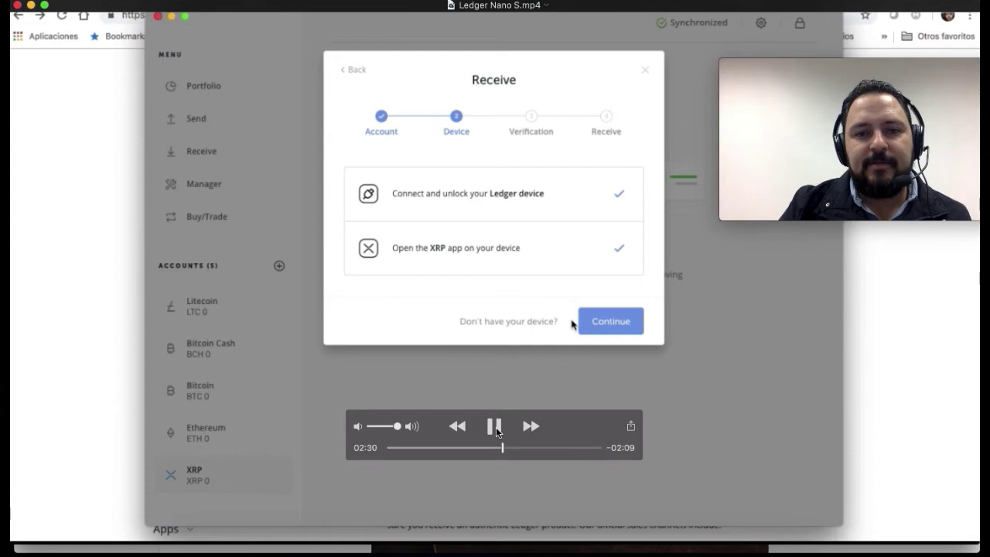
pyautogui.click(498, 432)
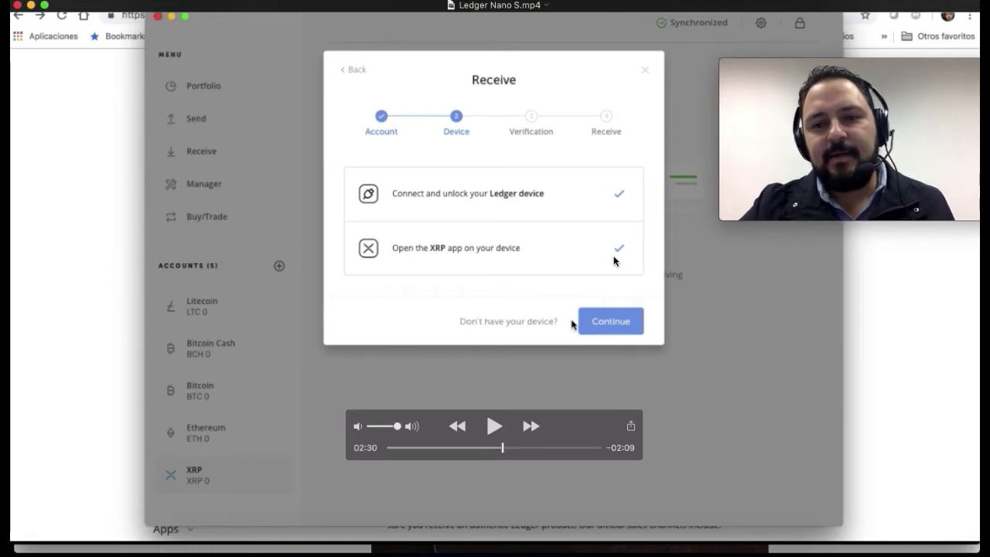
# - Play the video to the XRP address verification, pause there, and pause again at the portfolio summary at 02:49
pyautogui.click(497, 433)
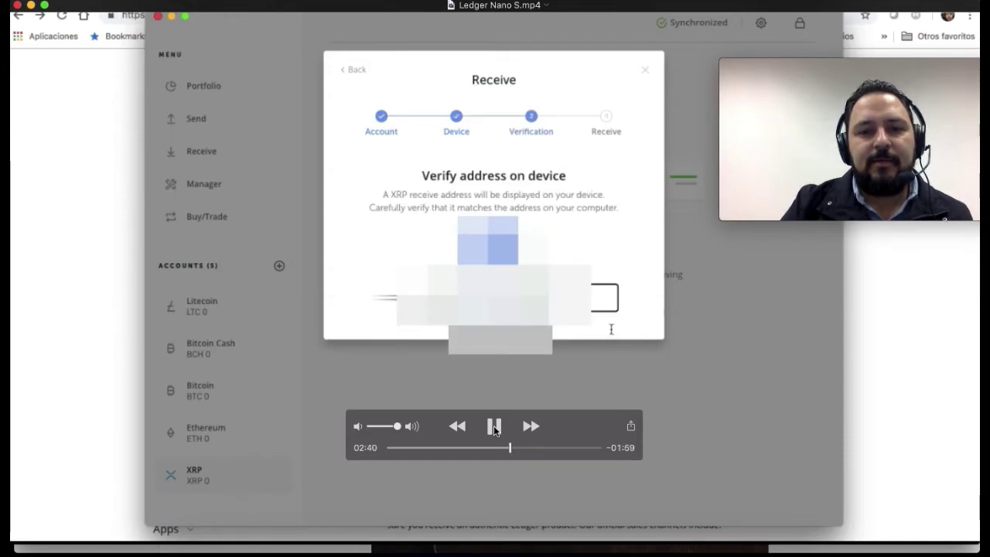
pyautogui.click(494, 428)
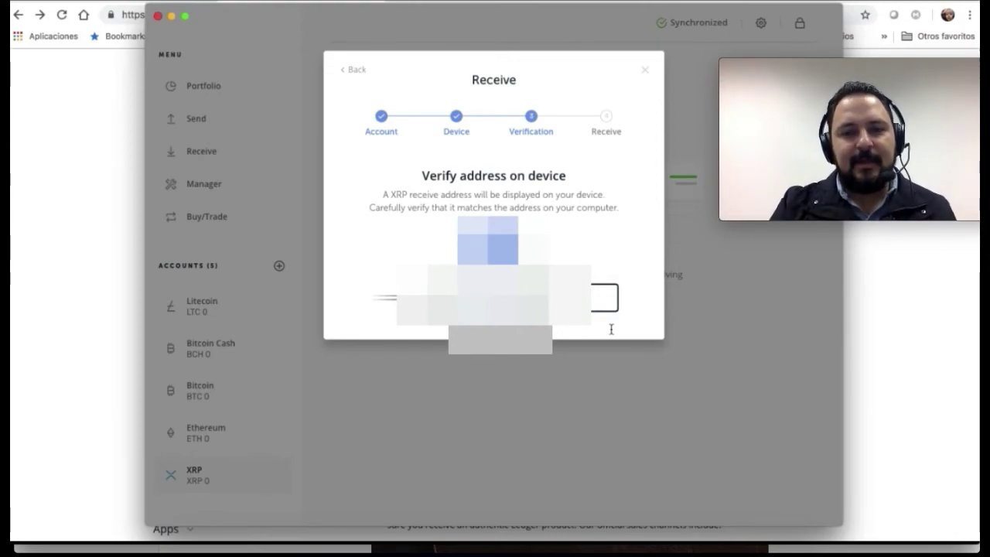
pyautogui.press('space')
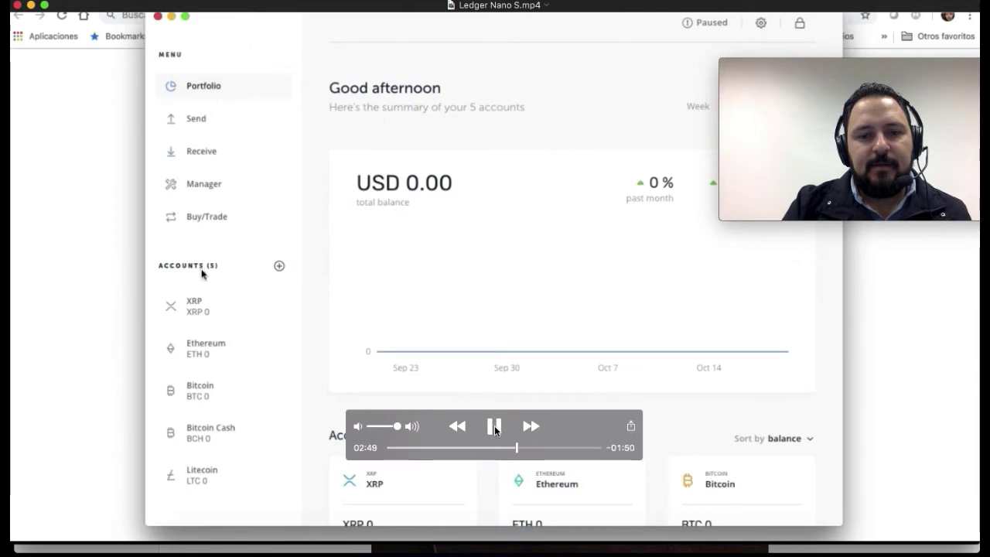
pyautogui.click(495, 430)
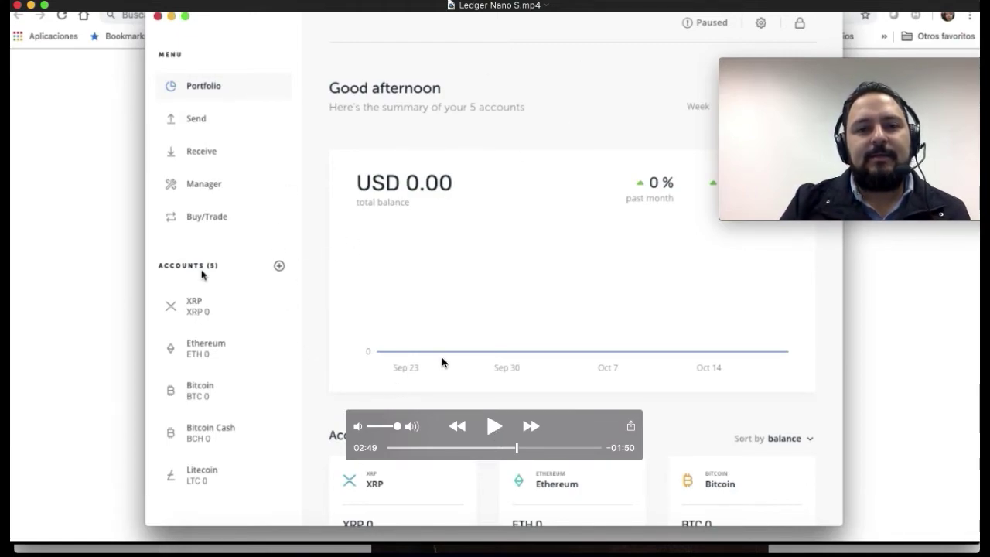
# - Play the video from the portfolio summary past the Ledger Live settings and on to the Exodus unlock screen
pyautogui.click(492, 428)
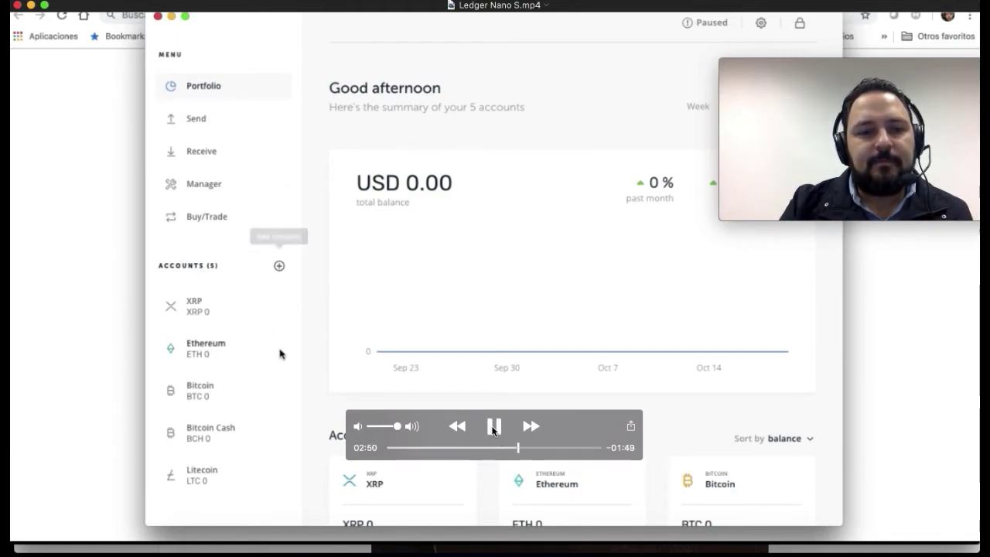
pyautogui.click(493, 428)
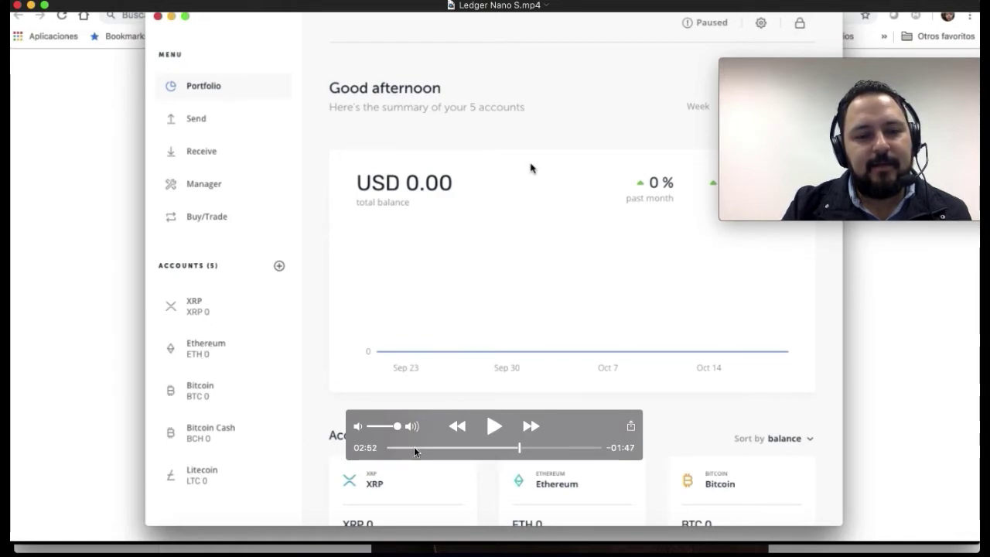
pyautogui.click(494, 428)
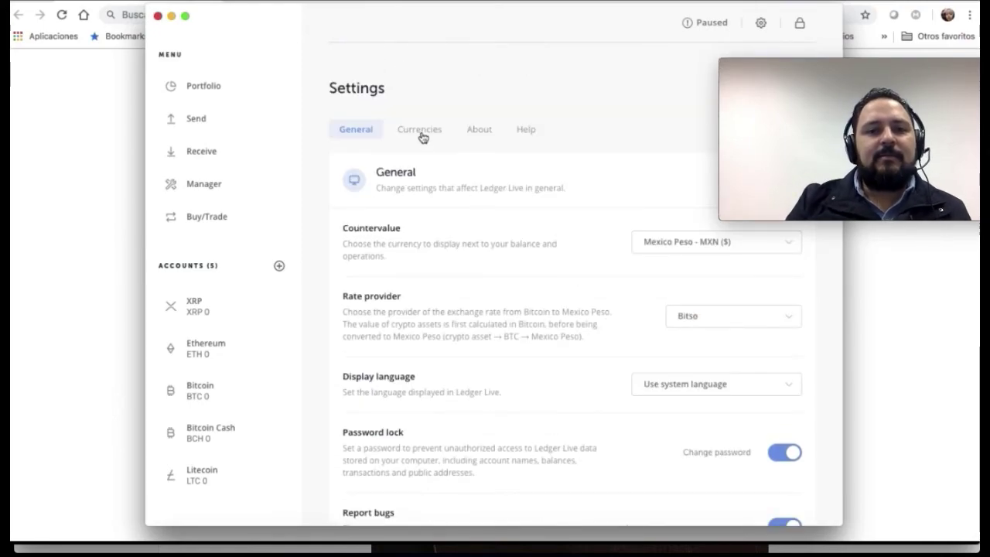
pyautogui.moveTo(696, 406)
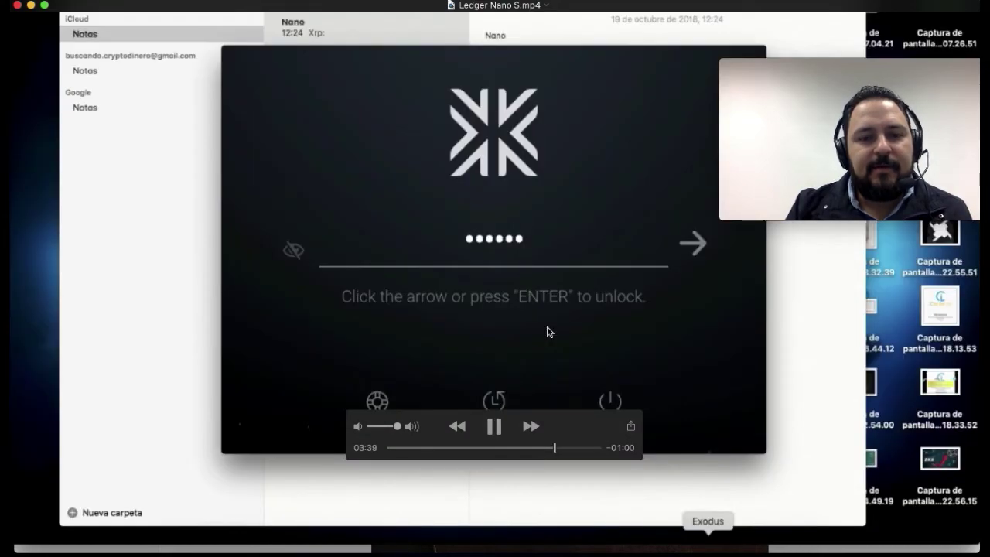
pyautogui.click(494, 426)
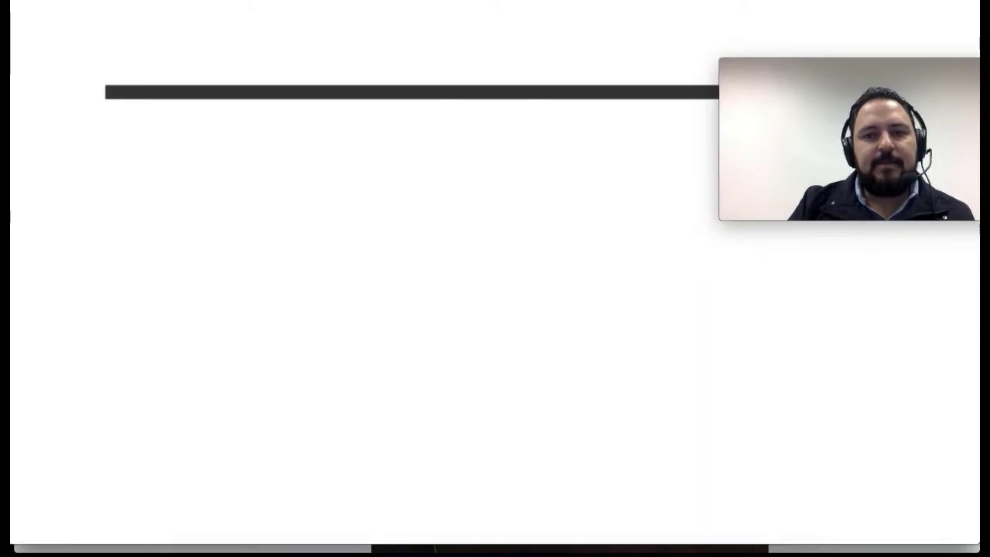
# - Play the video past the title about disconnecting the Nano to the Trade page, pausing where Send is selected
pyautogui.moveTo(512, 404)
pyautogui.click(494, 427)
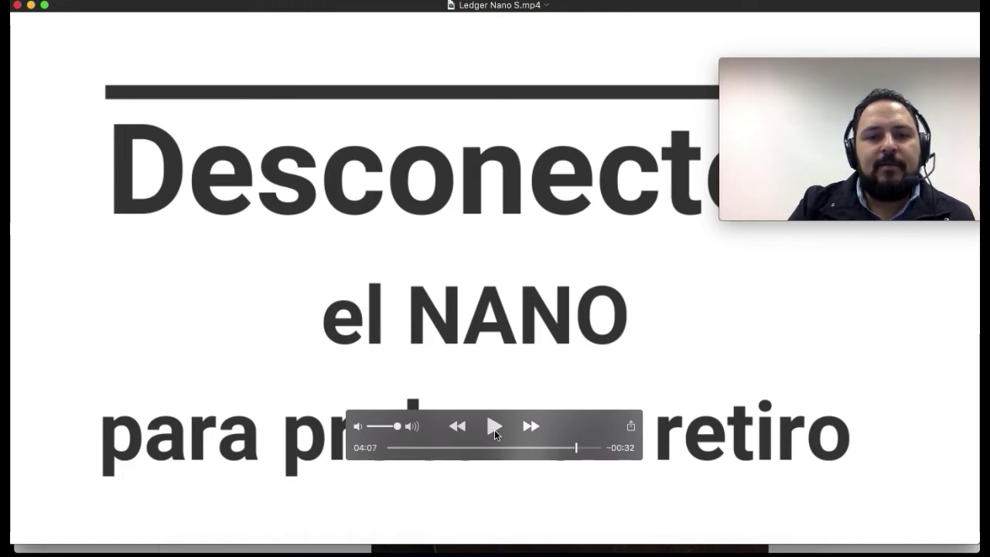
pyautogui.click(495, 428)
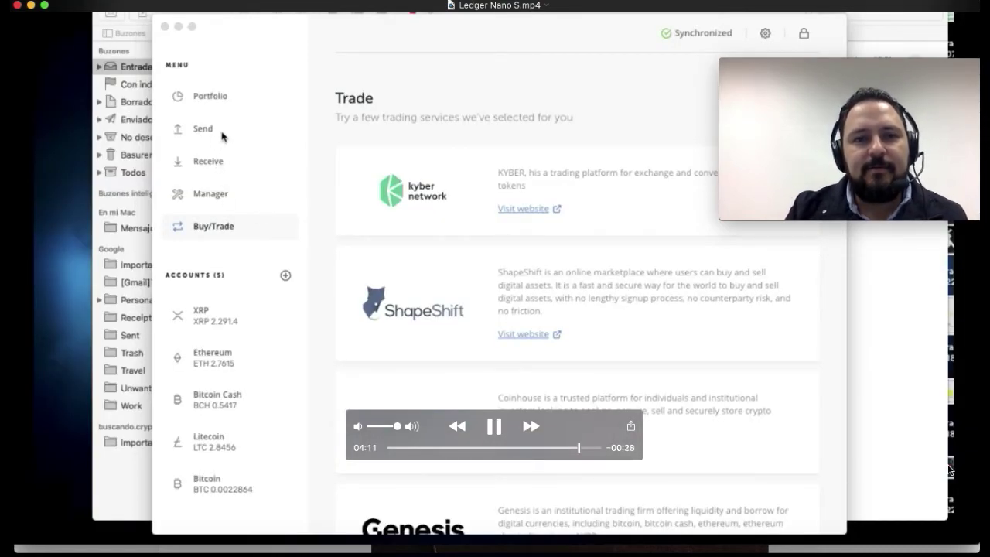
pyautogui.click(494, 428)
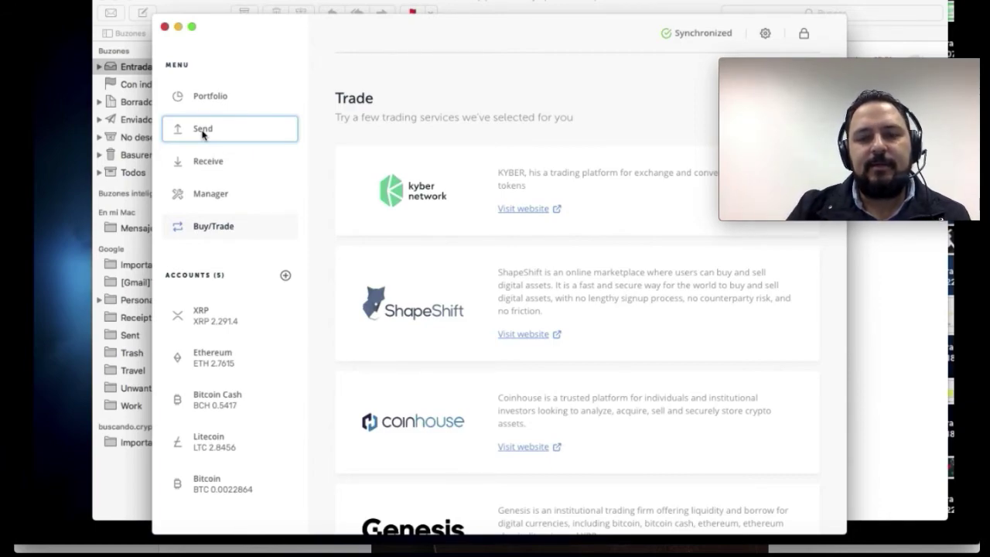
pyautogui.moveTo(868, 469)
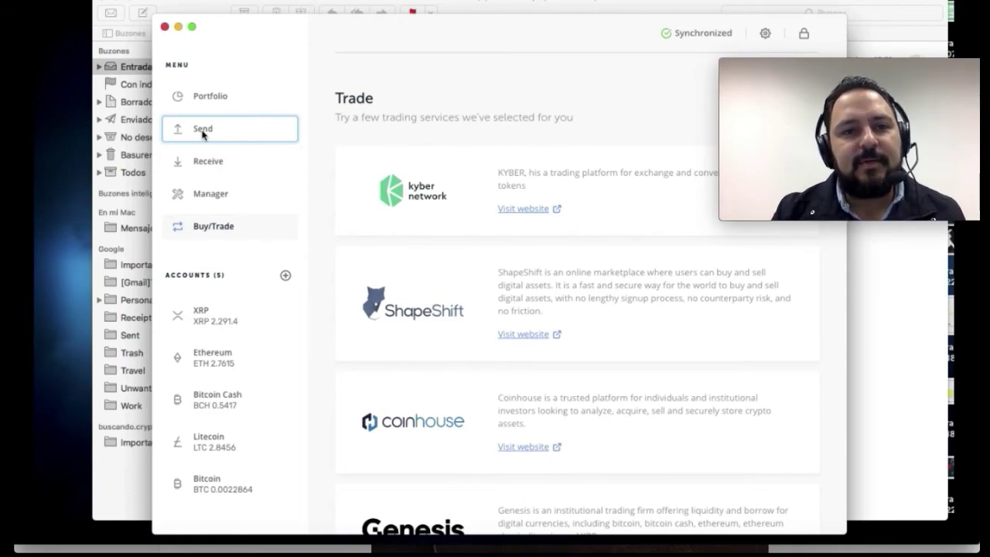
pyautogui.moveTo(368, 113)
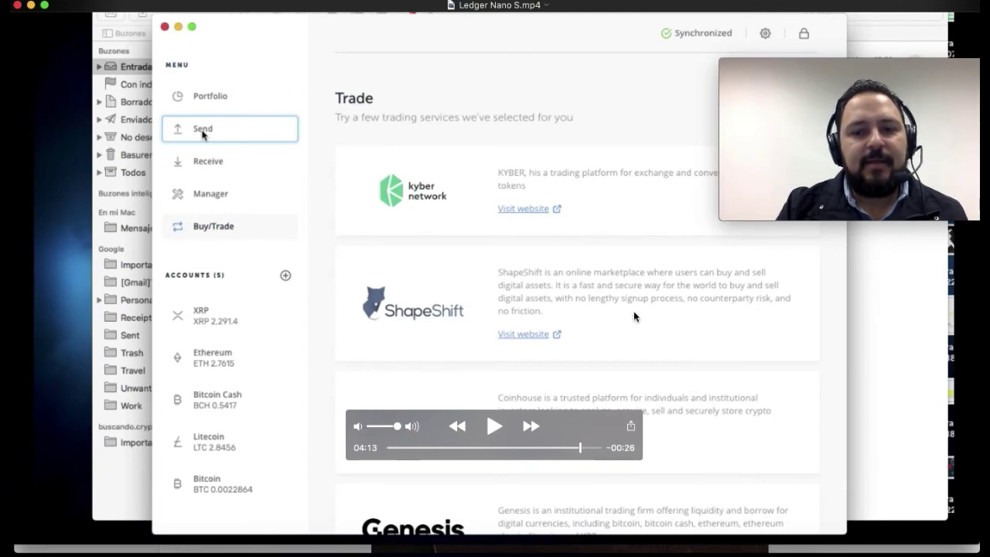